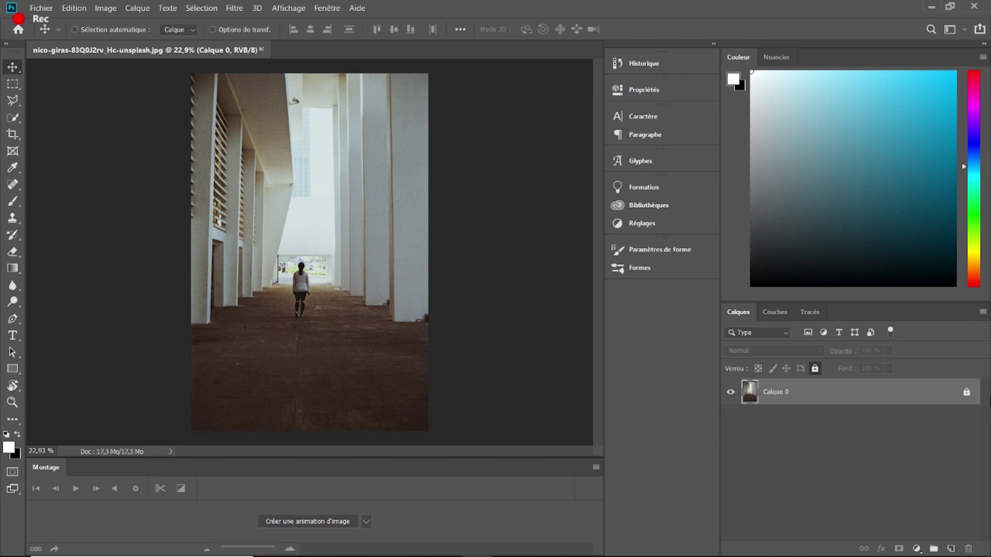
Unlock the photo layer Calque 0 and automatically select the walking woman with the Quick Selection tool's Select Subject
{"action": "left_click", "coordinate": [967, 393]}
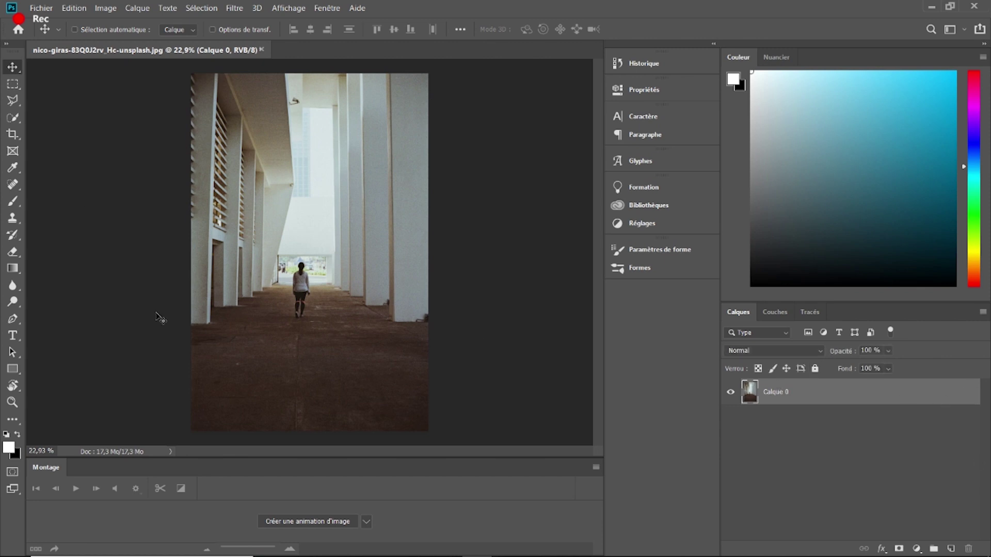
{"action": "left_click", "coordinate": [14, 123]}
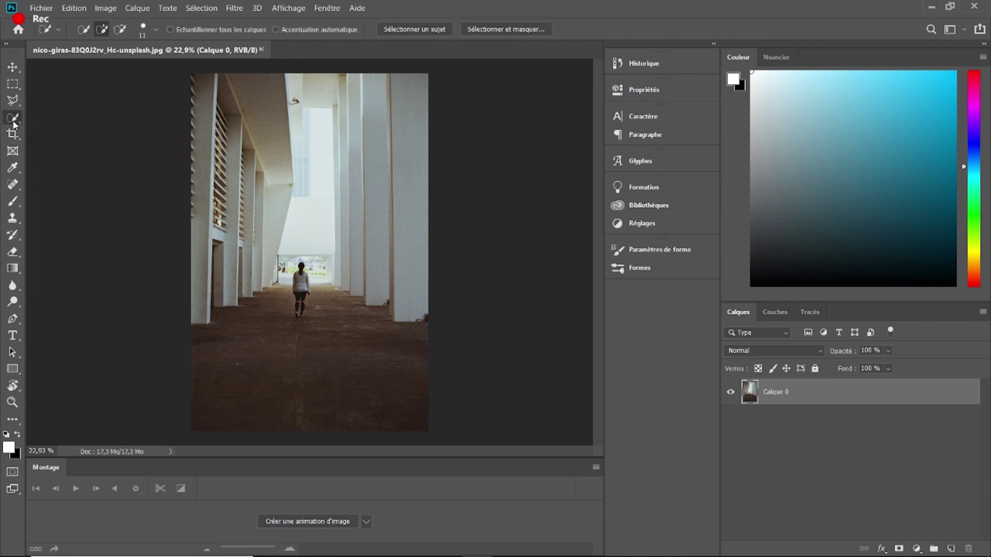
{"action": "scroll", "coordinate": [300, 270], "scroll_direction": "up", "scroll_amount": 3}
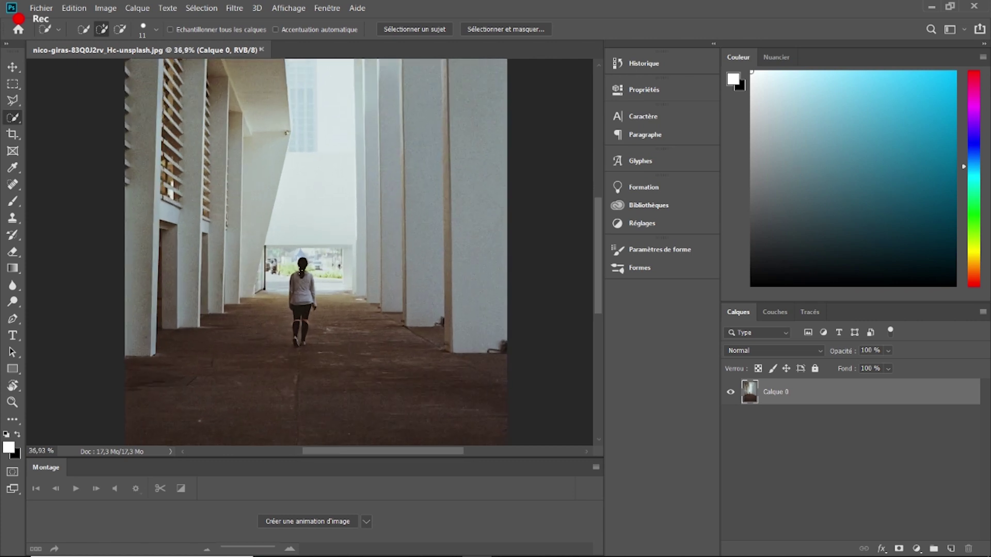
{"action": "left_click", "coordinate": [412, 31]}
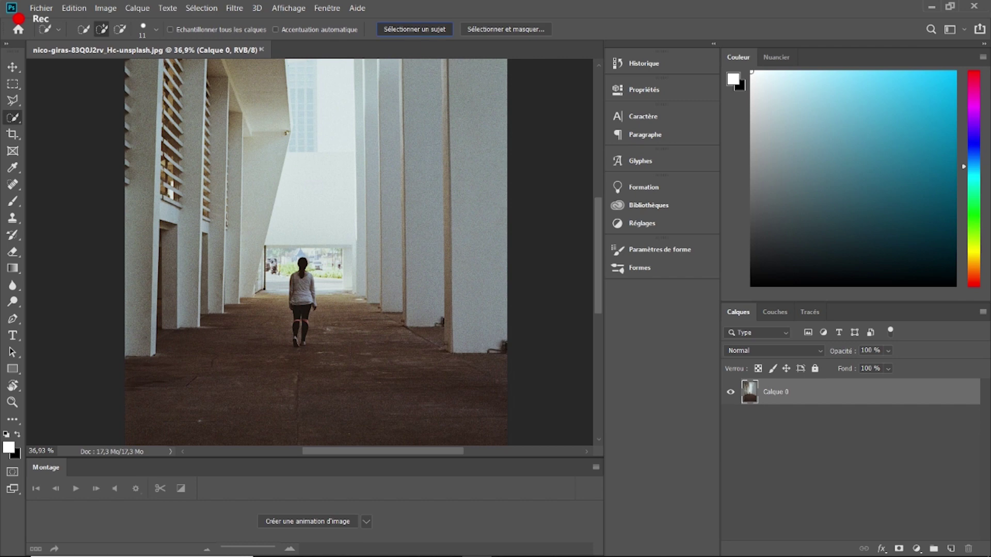
Add the red bands at the woman's knees to the selection using a 15 px Quick Selection brush
{"action": "scroll", "coordinate": [308, 321], "scroll_direction": "up", "scroll_amount": 5}
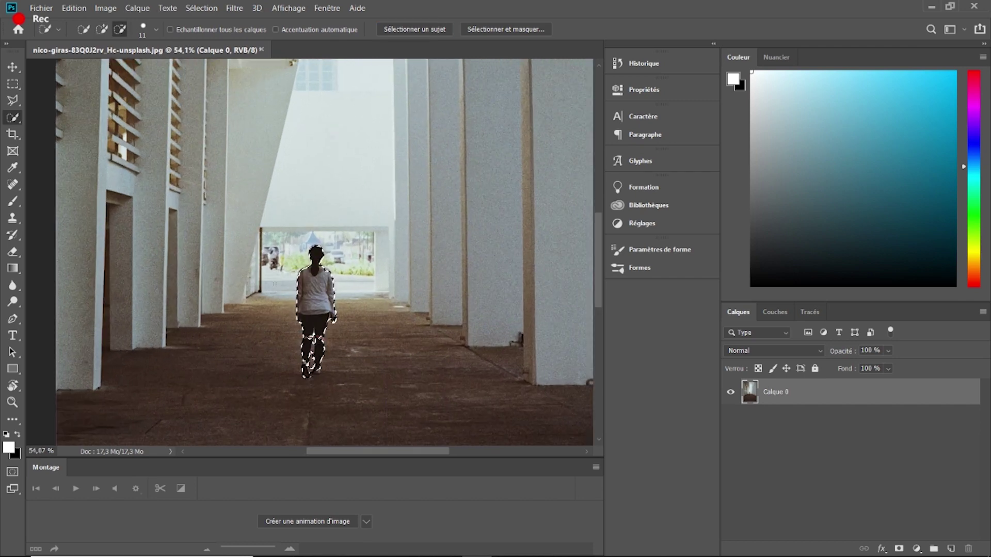
{"action": "scroll", "coordinate": [308, 321], "scroll_direction": "up", "scroll_amount": 3}
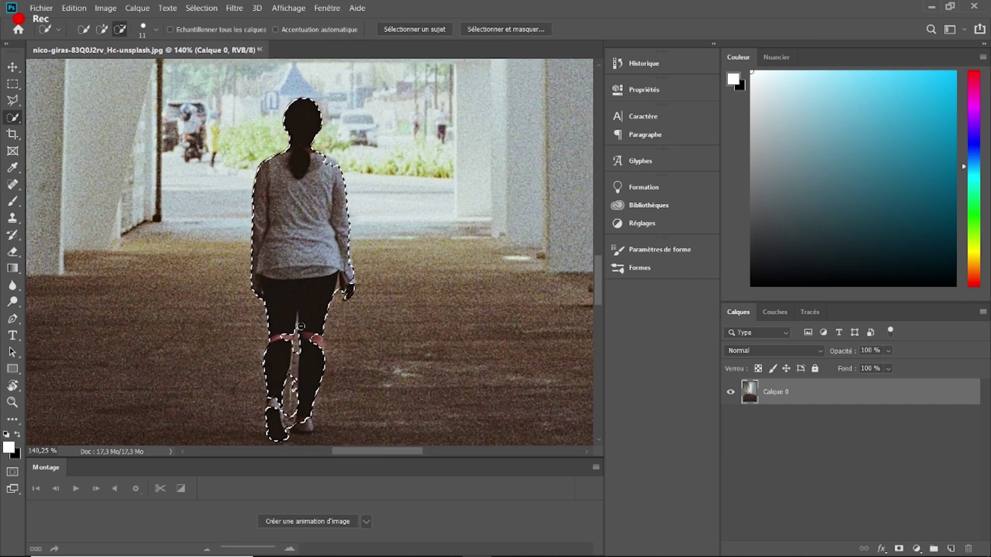
{"action": "key", "text": "alt"}
{"action": "scroll", "coordinate": [298, 341], "scroll_direction": "up", "scroll_amount": 2}
{"action": "right_click", "coordinate": [298, 342], "text": "alt"}
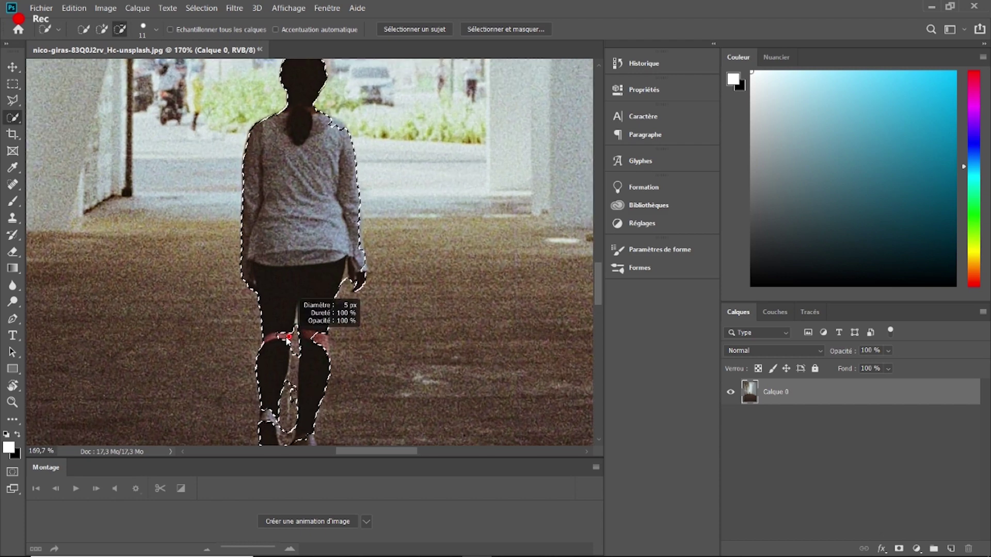
{"action": "right_click", "coordinate": [286, 341], "text": "alt"}
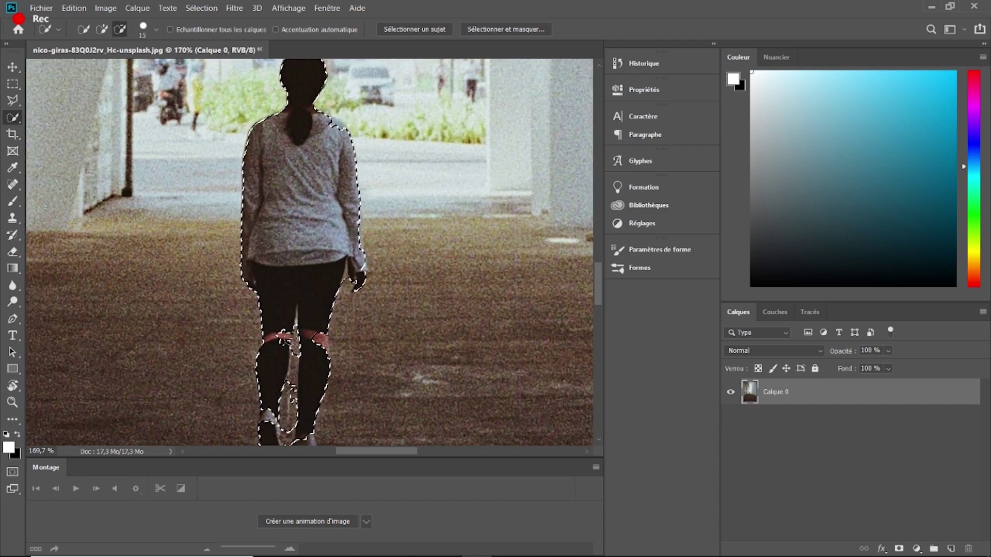
{"action": "mouse_move", "coordinate": [281, 345]}
{"action": "left_mouse_down"}
{"action": "mouse_move", "coordinate": [318, 344]}
{"action": "mouse_move", "coordinate": [313, 336]}
{"action": "mouse_move", "coordinate": [317, 350]}
{"action": "mouse_move", "coordinate": [287, 343]}
{"action": "mouse_move", "coordinate": [282, 227]}
{"action": "left_mouse_up"}
Refine the selection with a 7 px brush, excluding the floor between the lower legs and including both shoes
{"action": "scroll", "coordinate": [316, 345], "scroll_direction": "down", "scroll_amount": 3}
{"action": "scroll", "coordinate": [300, 331], "scroll_direction": "up", "scroll_amount": 3}
{"action": "right_click", "coordinate": [290, 327], "text": "alt"}
{"action": "left_click", "coordinate": [266, 321]}
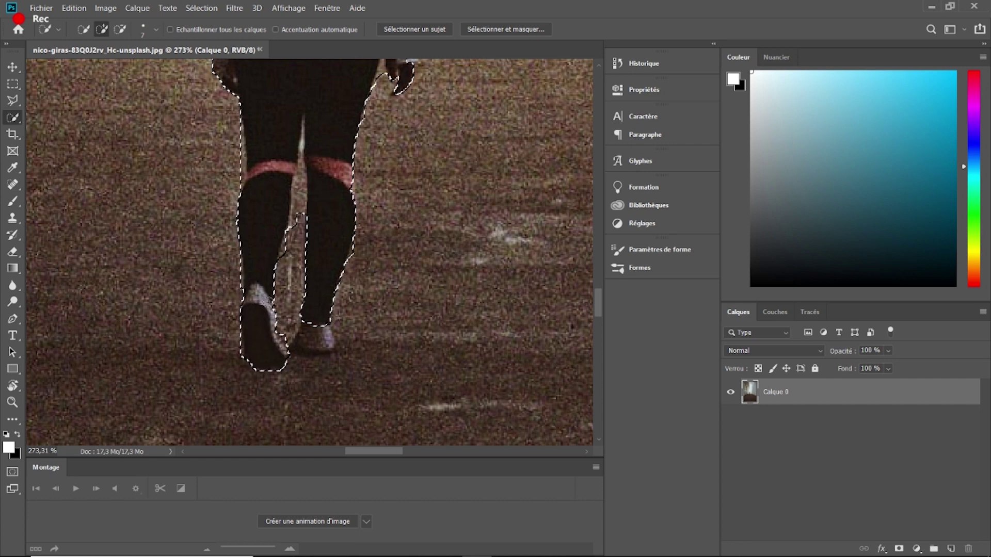
{"action": "scroll", "coordinate": [296, 248], "scroll_direction": "up", "scroll_amount": 2}
{"action": "right_click", "coordinate": [299, 264], "text": "alt"}
{"action": "left_click_drag", "start_coordinate": [300, 263], "coordinate": [305, 221]}
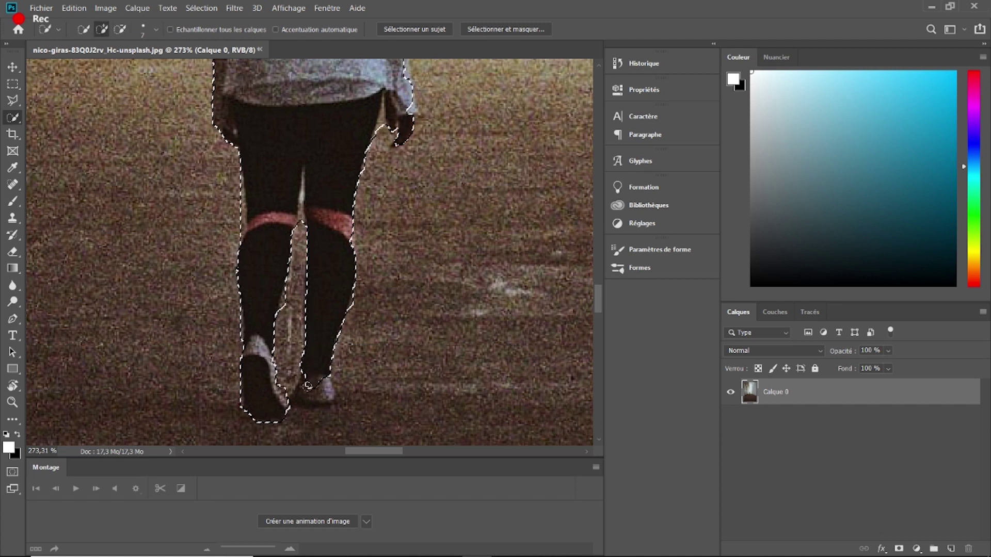
{"action": "left_click", "coordinate": [324, 392]}
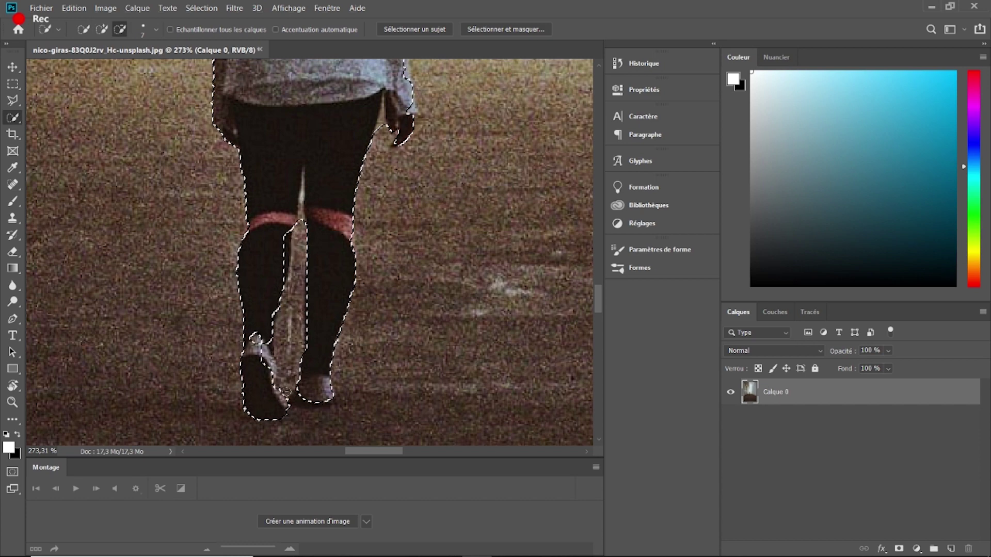
Check the selection outline around the whole figure and copy the selected woman onto a new layer
{"action": "scroll", "coordinate": [345, 305], "scroll_direction": "up", "scroll_amount": 2}
{"action": "scroll", "coordinate": [345, 305], "scroll_direction": "up", "scroll_amount": 8}
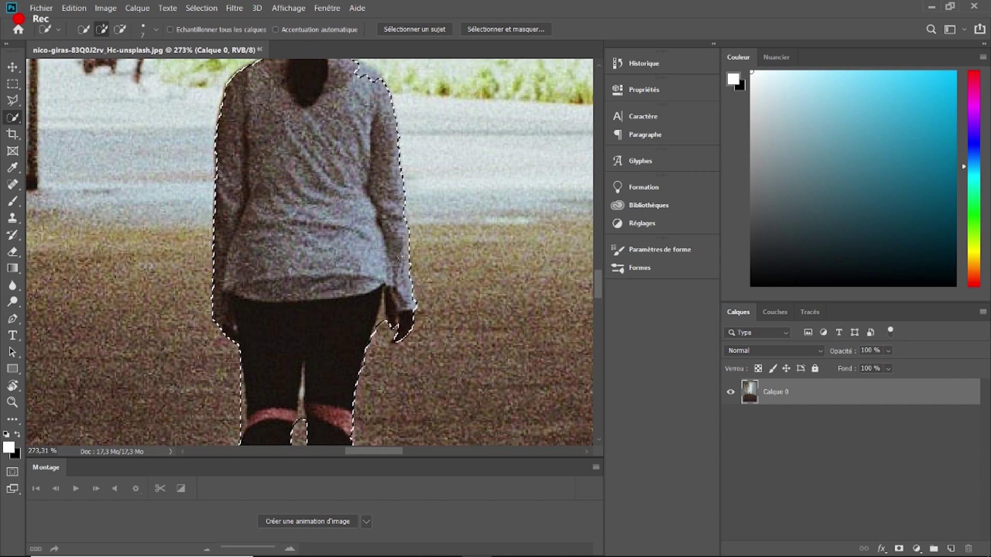
{"action": "scroll", "coordinate": [396, 259], "scroll_direction": "up", "scroll_amount": 3}
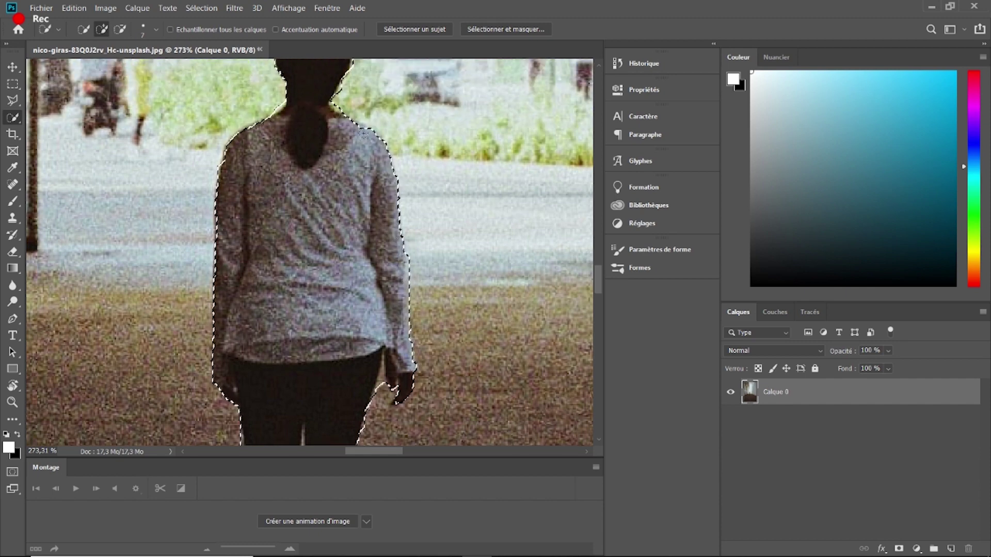
{"action": "scroll", "coordinate": [306, 193], "scroll_direction": "down", "scroll_amount": 5}
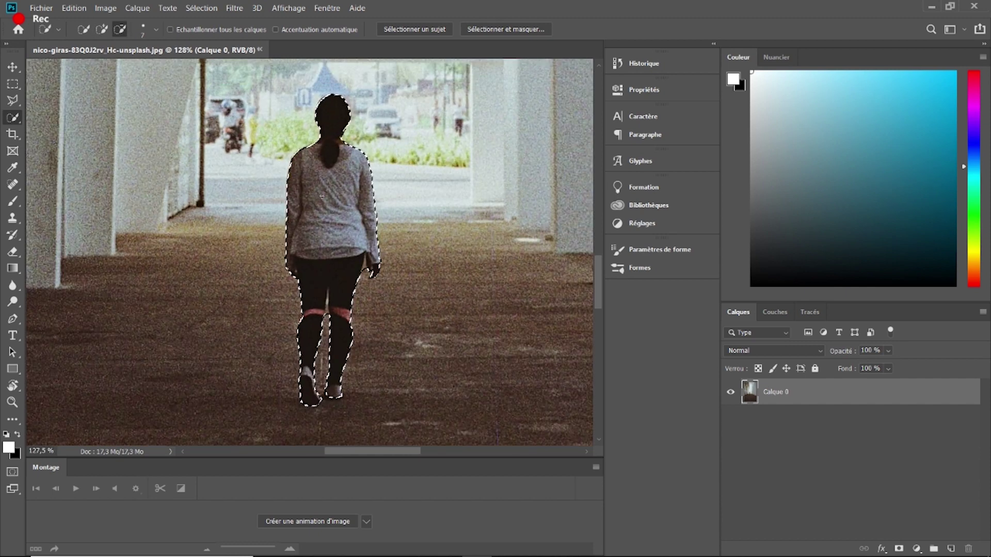
{"action": "scroll", "coordinate": [306, 192], "scroll_direction": "down", "scroll_amount": 1}
{"action": "key", "text": "ctrl+j"}
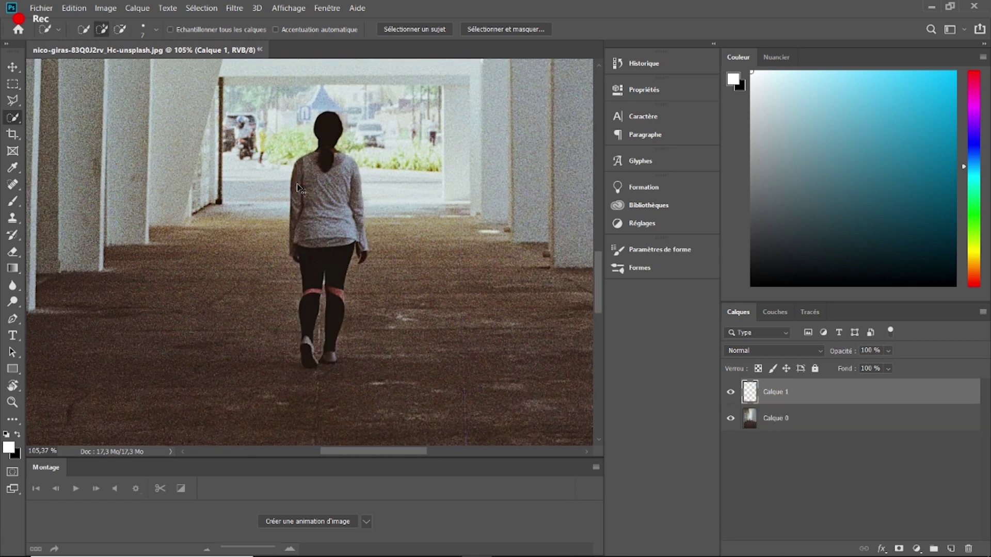
Slant the copied figure sideways by about 41° with a Perspective transform, keeping its base at the woman's feet
{"action": "key", "text": "v"}
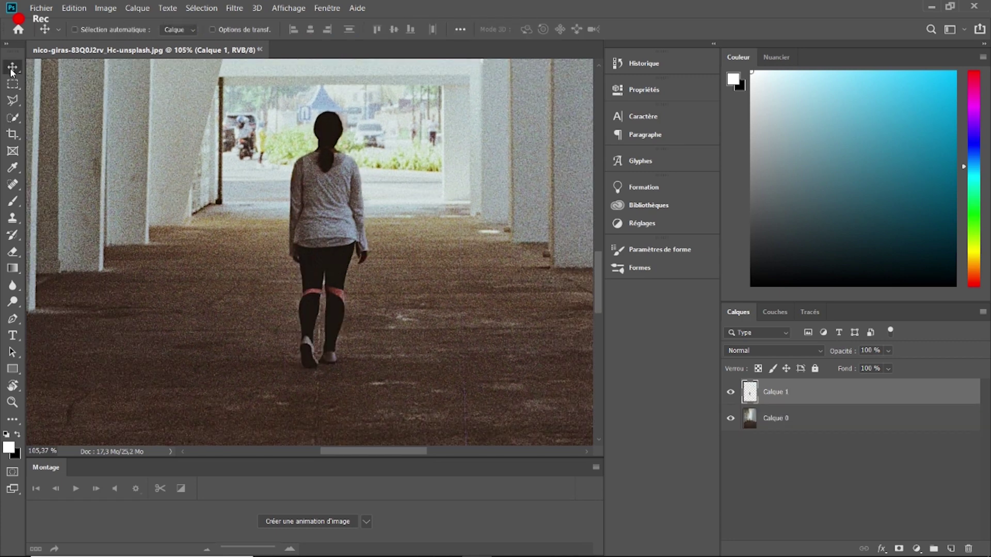
{"action": "mouse_move", "coordinate": [345, 224]}
{"action": "left_mouse_down"}
{"action": "mouse_move", "coordinate": [388, 212]}
{"action": "mouse_move", "coordinate": [345, 224]}
{"action": "left_mouse_up"}
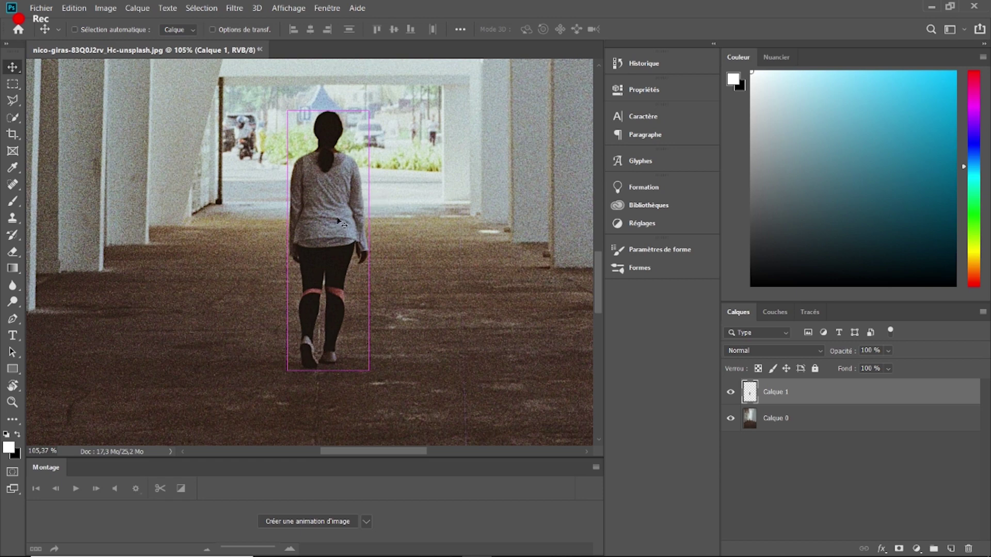
{"action": "left_click", "coordinate": [74, 8]}
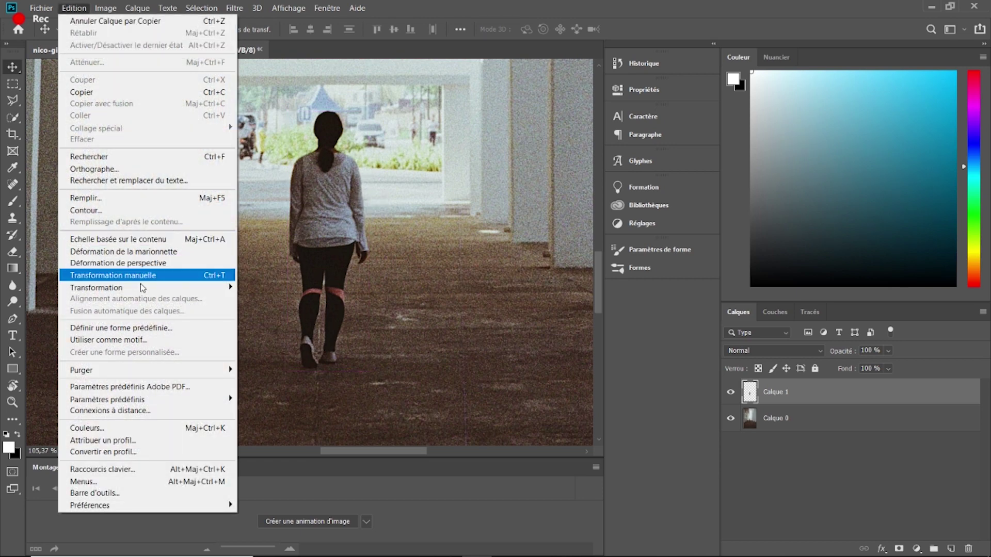
{"action": "mouse_move", "coordinate": [143, 290]}
{"action": "left_click", "coordinate": [259, 340]}
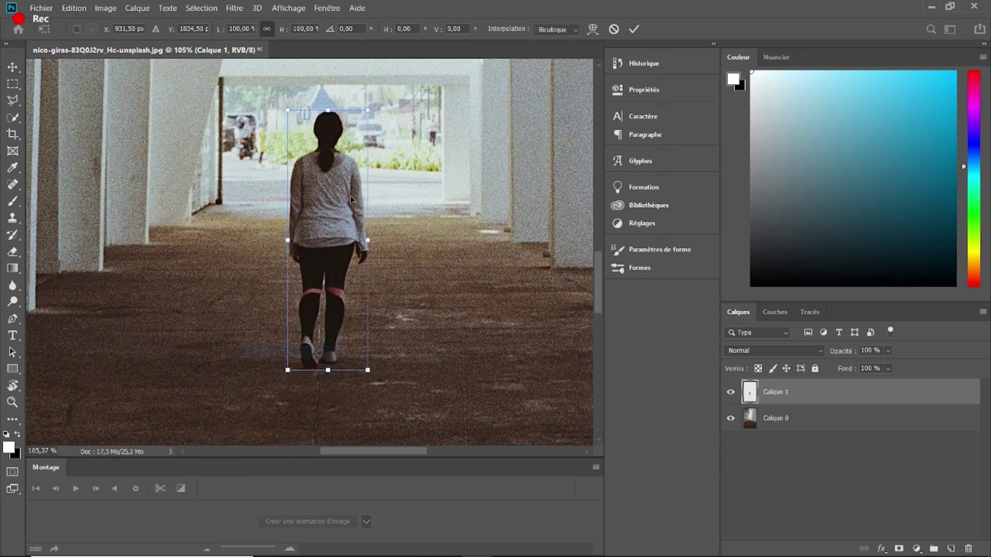
{"action": "left_click_drag", "start_coordinate": [329, 110], "coordinate": [557, 162]}
{"action": "scroll", "coordinate": [421, 207], "scroll_direction": "down", "scroll_amount": 2}
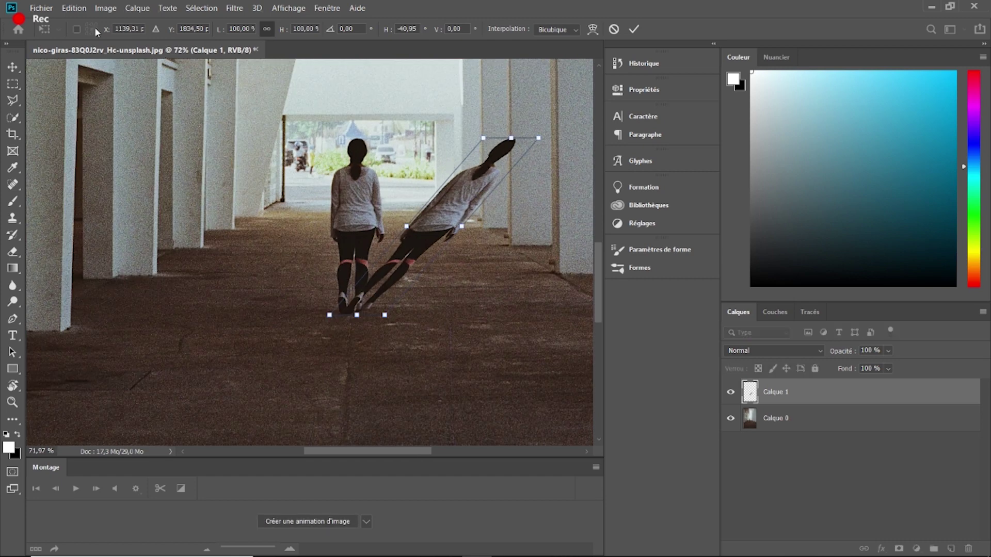
Skew the copy down across the floor like a cast shadow, about 127% wide and -40% high, and apply the transform
{"action": "left_click", "coordinate": [73, 8]}
{"action": "mouse_move", "coordinate": [160, 290]}
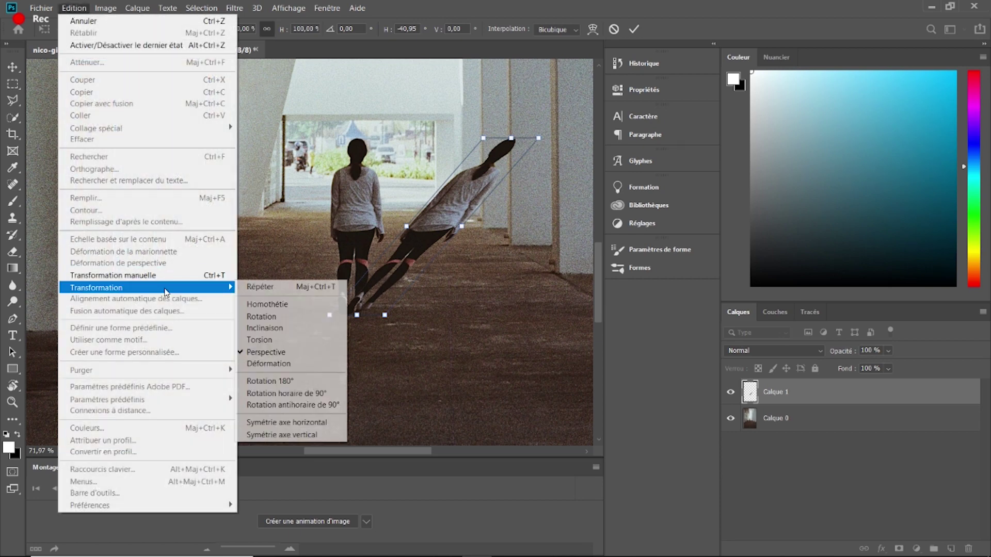
{"action": "left_click", "coordinate": [271, 329]}
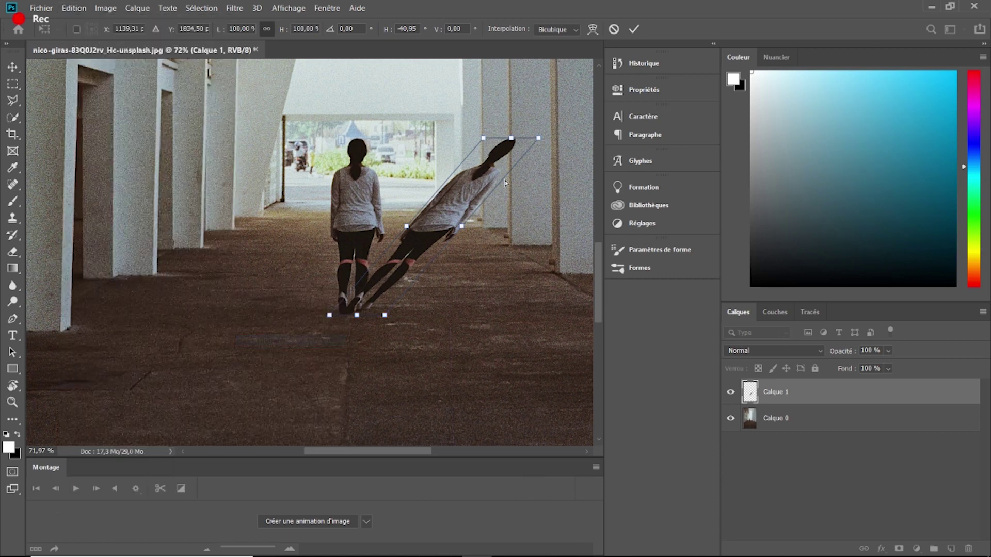
{"action": "left_click_drag", "start_coordinate": [505, 183], "coordinate": [571, 392]}
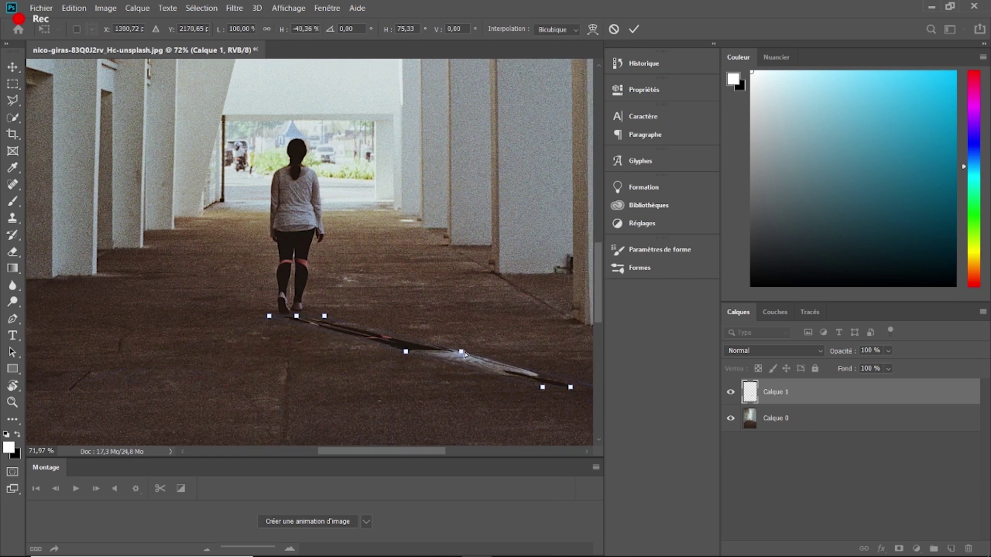
{"action": "left_click_drag", "start_coordinate": [462, 352], "coordinate": [474, 352]}
{"action": "key", "text": "Return"}
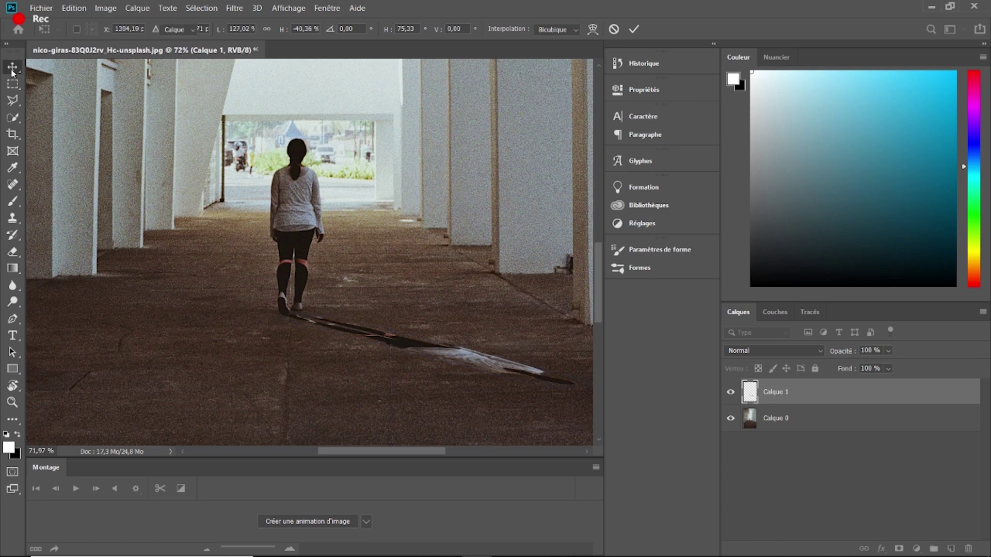
Warp the shadow copy's upper edge upward near the shoes so its feet meet the woman's feet, and apply it
{"action": "scroll", "coordinate": [279, 313], "scroll_direction": "up", "scroll_amount": 5}
{"action": "scroll", "coordinate": [278, 312], "scroll_direction": "up", "scroll_amount": 4}
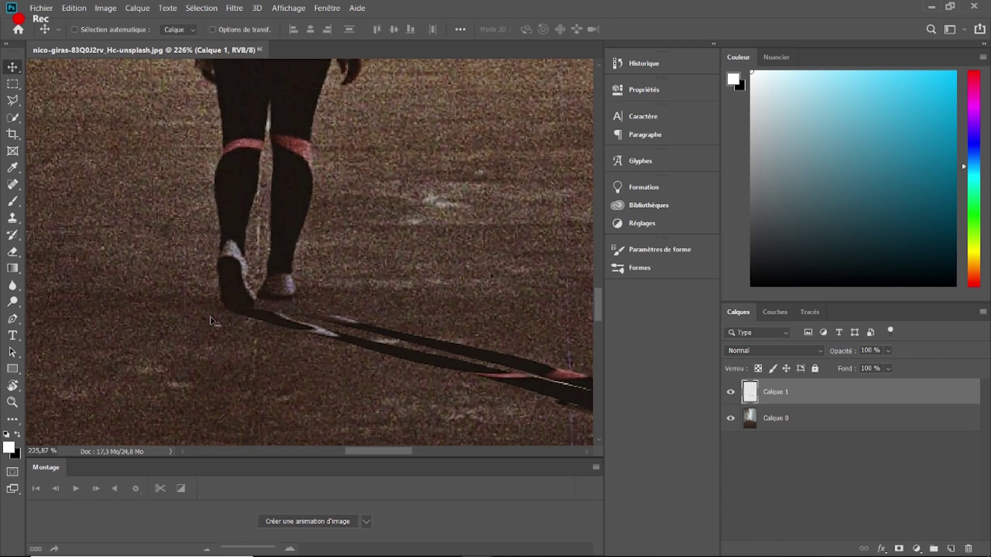
{"action": "left_click", "coordinate": [74, 7]}
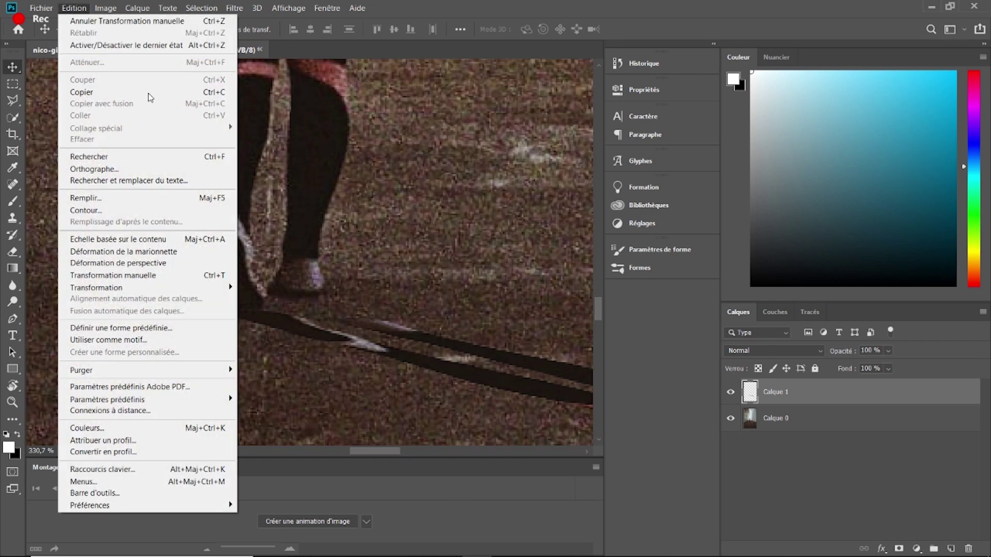
{"action": "mouse_move", "coordinate": [175, 292]}
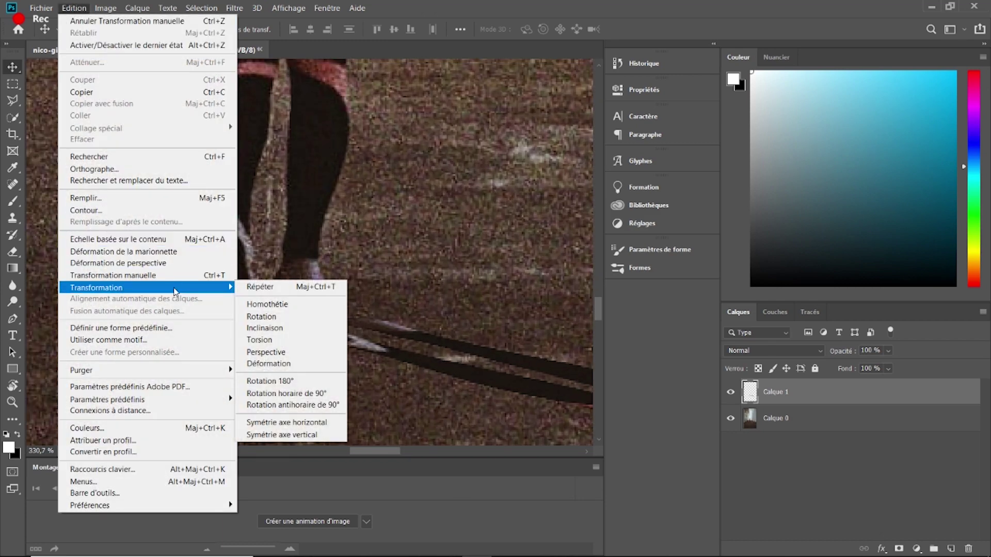
{"action": "left_click", "coordinate": [275, 364]}
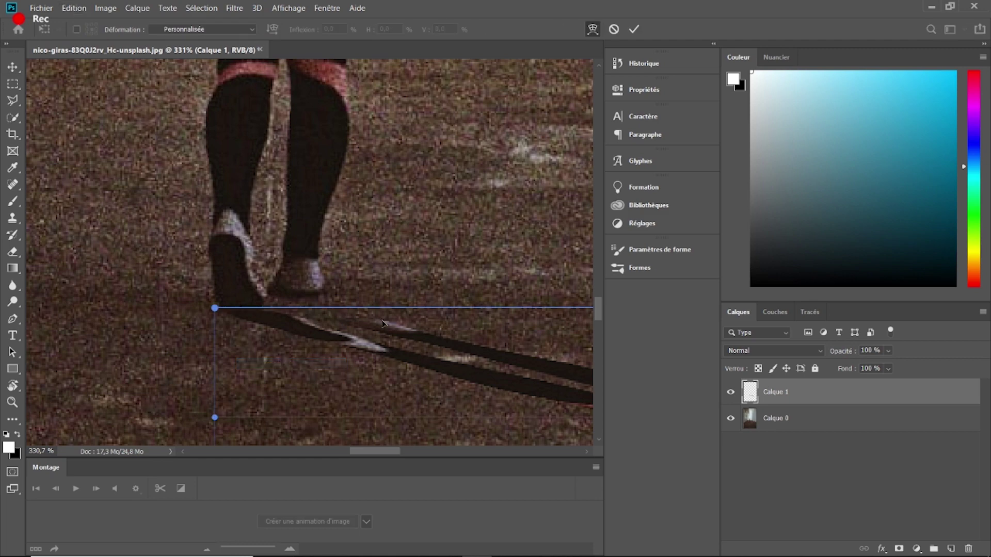
{"action": "scroll", "coordinate": [413, 310], "scroll_direction": "down", "scroll_amount": 4}
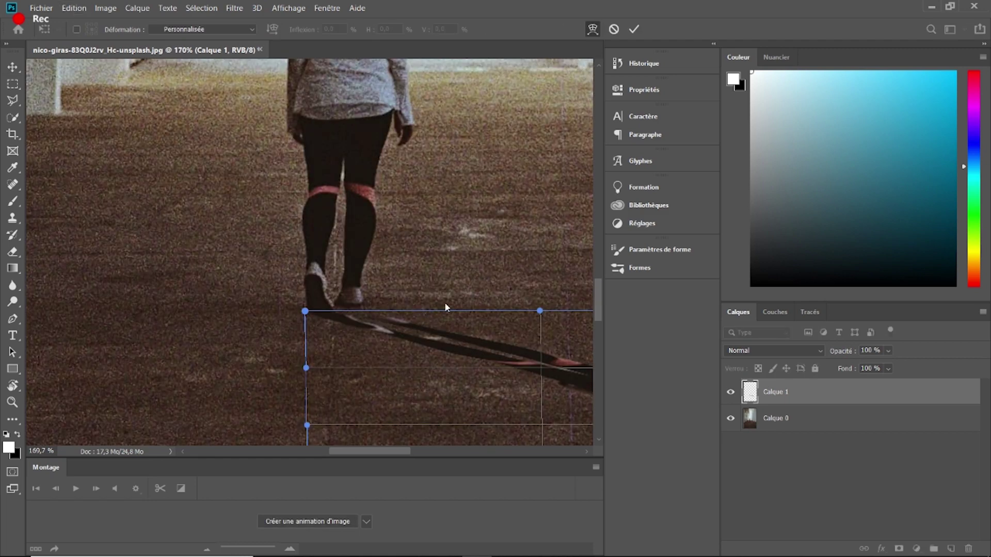
{"action": "left_click_drag", "start_coordinate": [540, 311], "coordinate": [425, 262]}
{"action": "key", "text": "Return"}
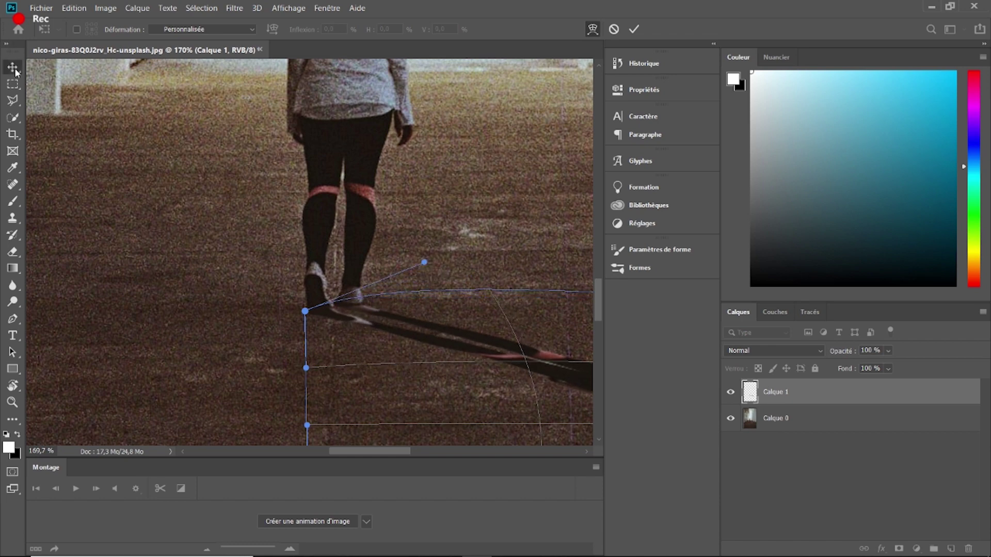
Darken the shadow copy on Calque 1 with Levels by lowering the white output level to 28
{"action": "scroll", "coordinate": [452, 285], "scroll_direction": "down", "scroll_amount": 4}
{"action": "scroll", "coordinate": [452, 285], "scroll_direction": "down", "scroll_amount": 4}
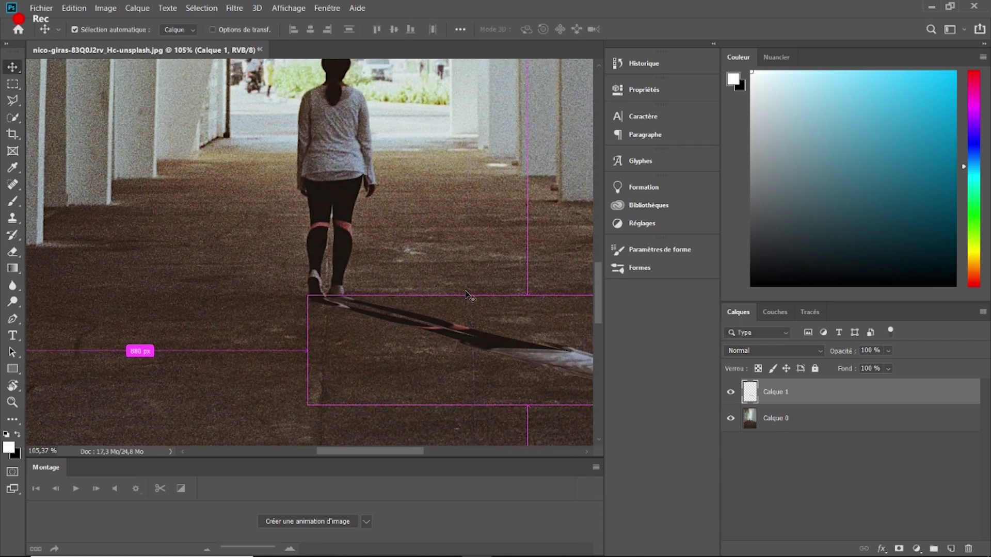
{"action": "scroll", "coordinate": [436, 294], "scroll_direction": "down", "scroll_amount": 1}
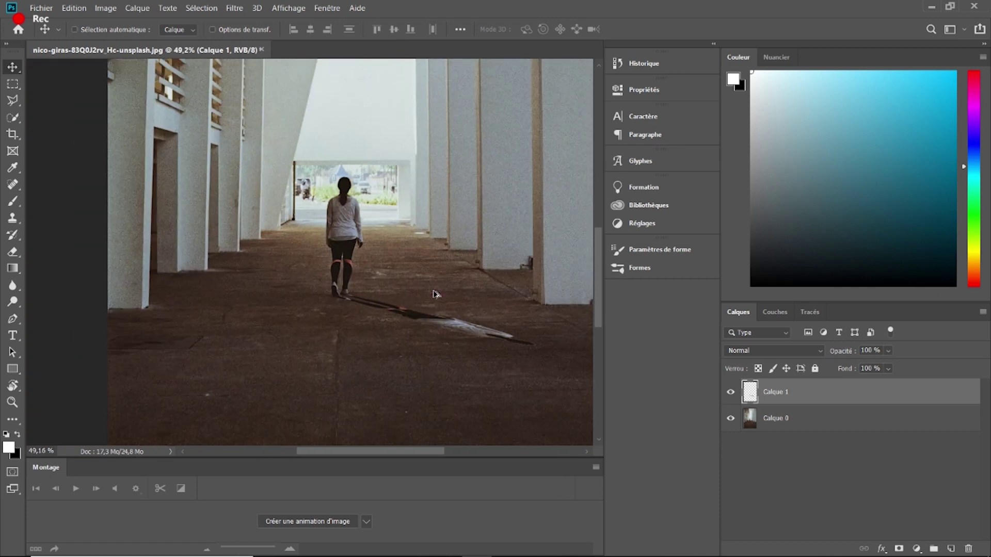
{"action": "scroll", "coordinate": [436, 295], "scroll_direction": "up", "scroll_amount": 1}
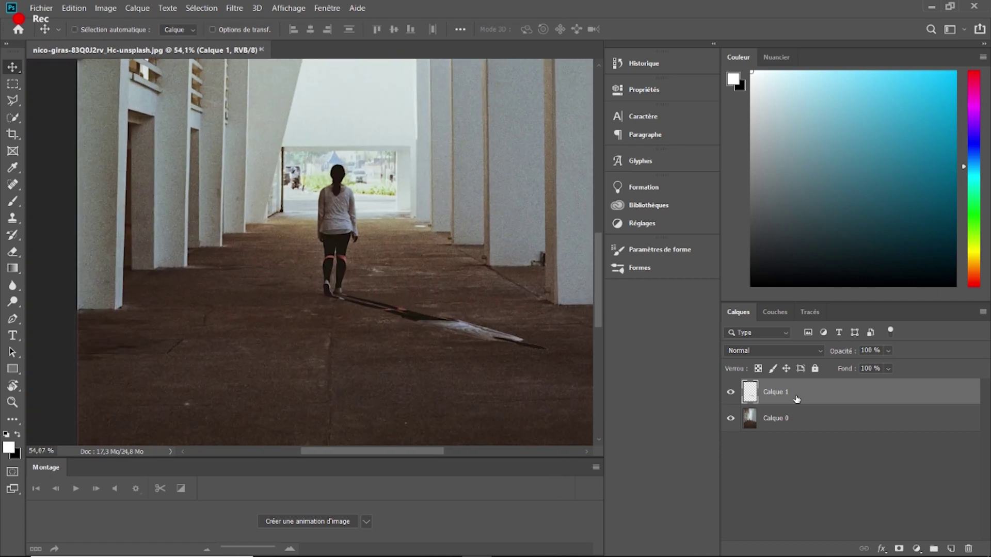
{"action": "key", "text": "ctrl+l"}
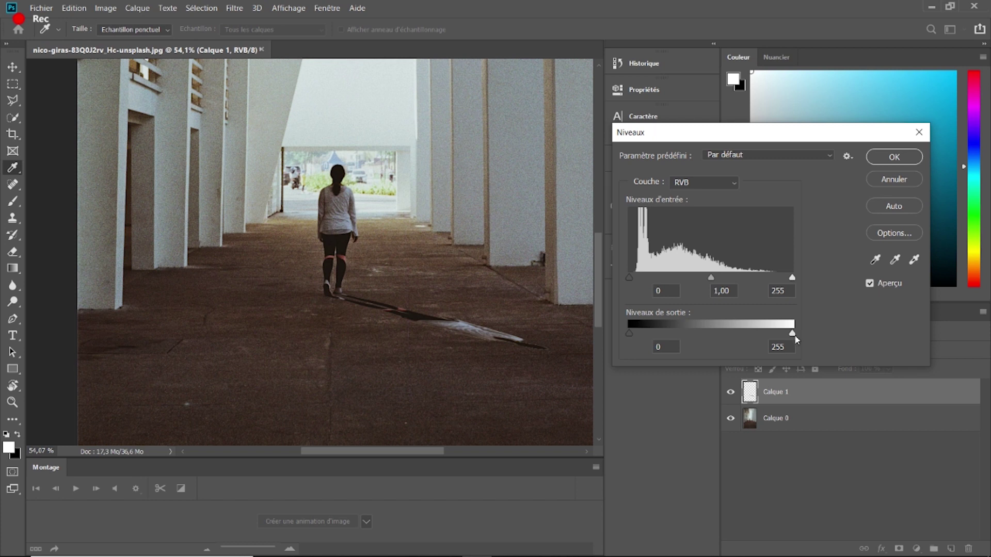
{"action": "left_click_drag", "start_coordinate": [796, 339], "coordinate": [651, 332]}
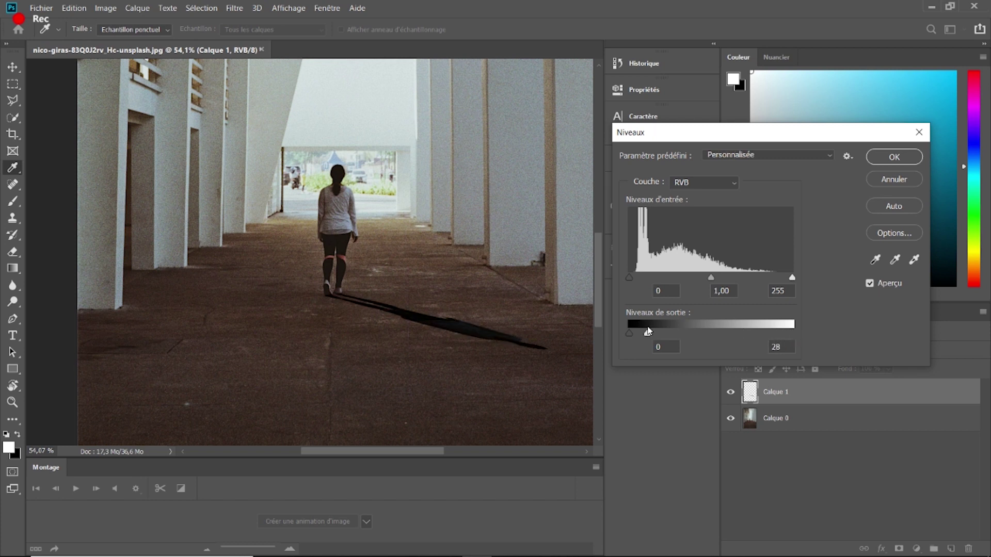
{"action": "left_click", "coordinate": [915, 152]}
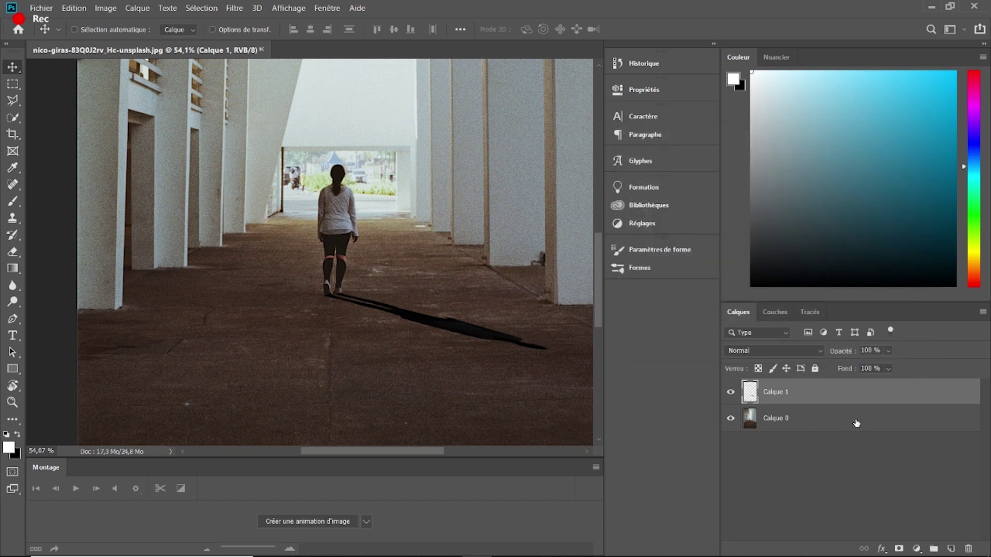
Lower the opacity of the shadow layer Calque 1 to 90%
{"action": "left_click", "coordinate": [889, 351]}
{"action": "mouse_move", "coordinate": [906, 365]}
{"action": "left_mouse_down"}
{"action": "mouse_move", "coordinate": [861, 371]}
{"action": "mouse_move", "coordinate": [899, 371]}
{"action": "left_mouse_up"}
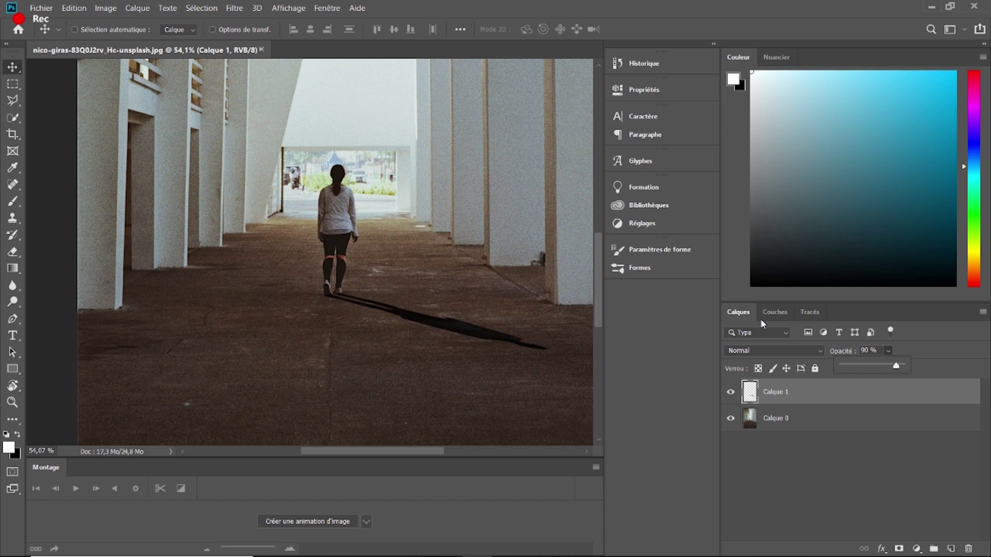
{"action": "left_click", "coordinate": [932, 396]}
Fade the shadow from its far end toward the legs with the Eraser at 15% opacity and a 146 px brush
{"action": "left_click", "coordinate": [13, 253]}
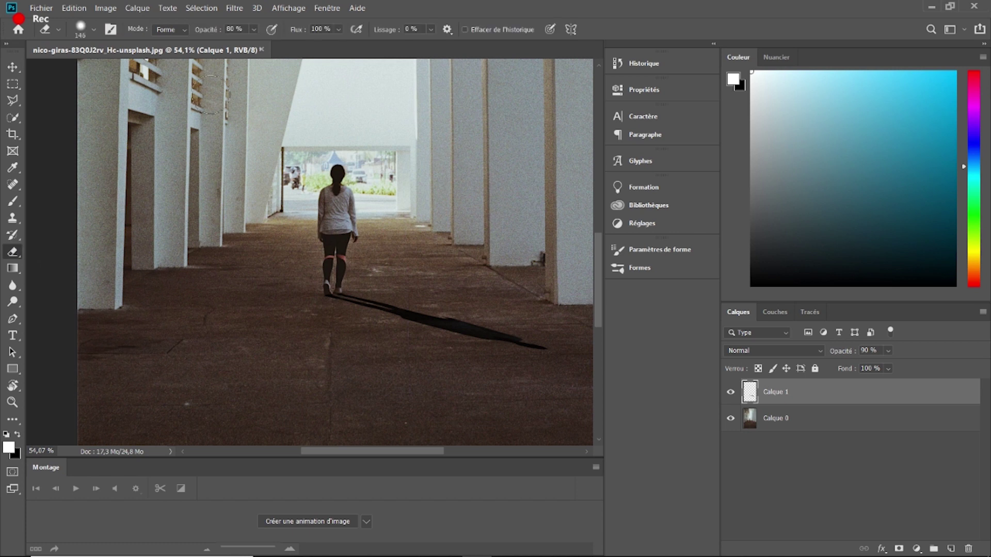
{"action": "left_click", "coordinate": [254, 29]}
{"action": "left_click", "coordinate": [228, 45]}
{"action": "left_click_drag", "start_coordinate": [228, 45], "coordinate": [226, 44]}
{"action": "scroll", "coordinate": [566, 352], "scroll_direction": "up", "scroll_amount": 2}
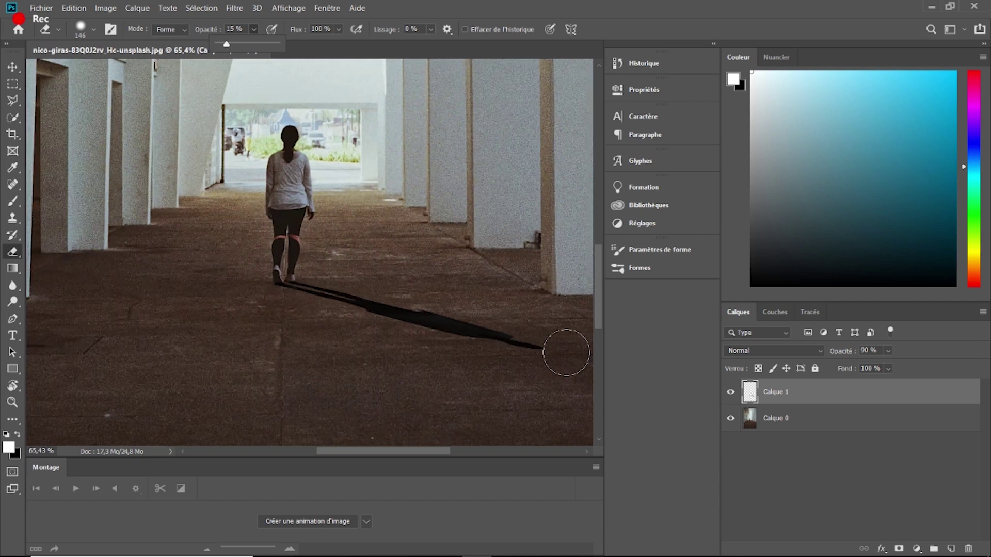
{"action": "scroll", "coordinate": [566, 353], "scroll_direction": "right", "scroll_amount": 2}
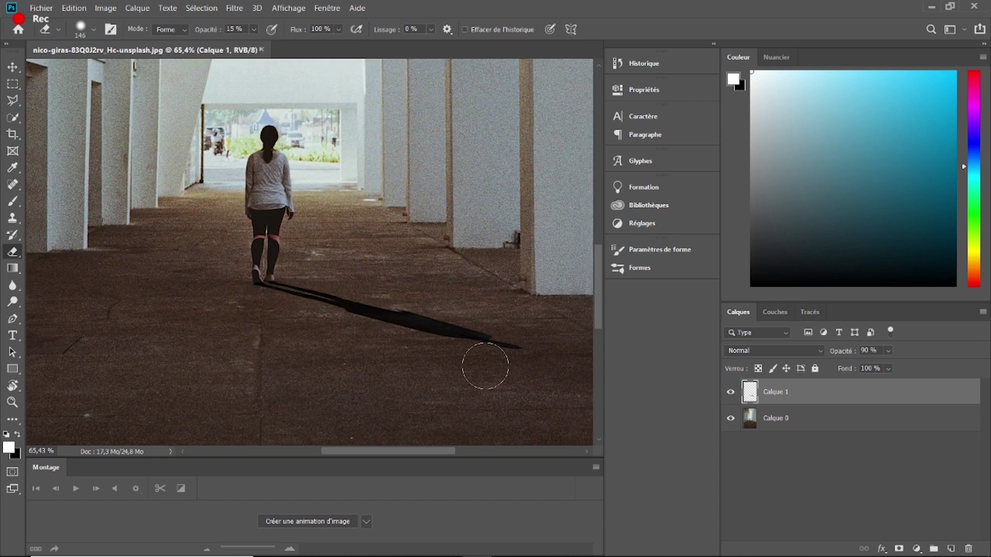
{"action": "mouse_move", "coordinate": [420, 365]}
{"action": "left_mouse_down"}
{"action": "mouse_move", "coordinate": [441, 302]}
{"action": "mouse_move", "coordinate": [403, 344]}
{"action": "mouse_move", "coordinate": [377, 352]}
{"action": "mouse_move", "coordinate": [374, 338]}
{"action": "mouse_move", "coordinate": [402, 293]}
{"action": "mouse_move", "coordinate": [356, 332]}
{"action": "mouse_move", "coordinate": [360, 311]}
{"action": "mouse_move", "coordinate": [326, 339]}
{"action": "left_mouse_up"}
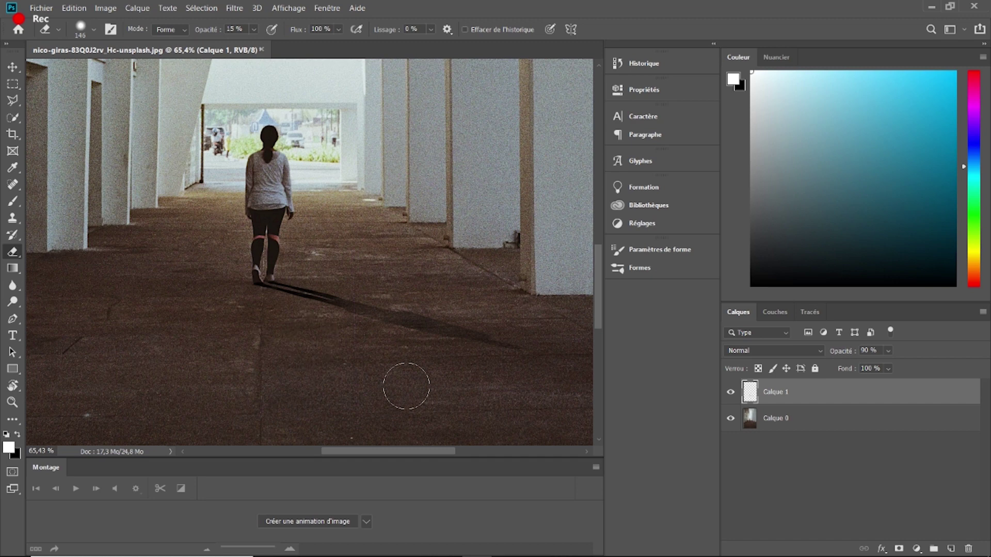
Warp the faded shadow by pulling its far lower corner slightly inward and down, and apply the deformation
{"action": "scroll", "coordinate": [314, 342], "scroll_direction": "up", "scroll_amount": 2}
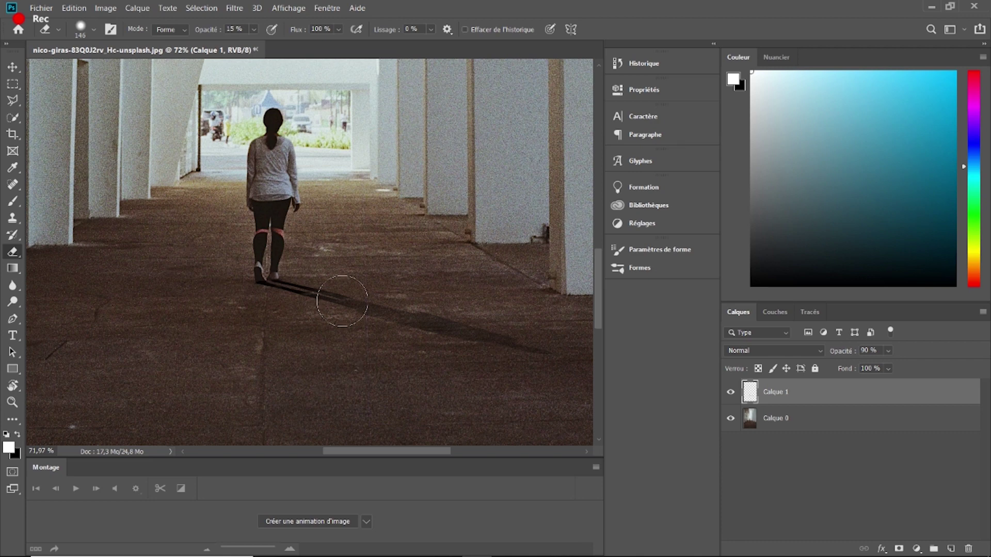
{"action": "scroll", "coordinate": [342, 301], "scroll_direction": "down", "scroll_amount": 5}
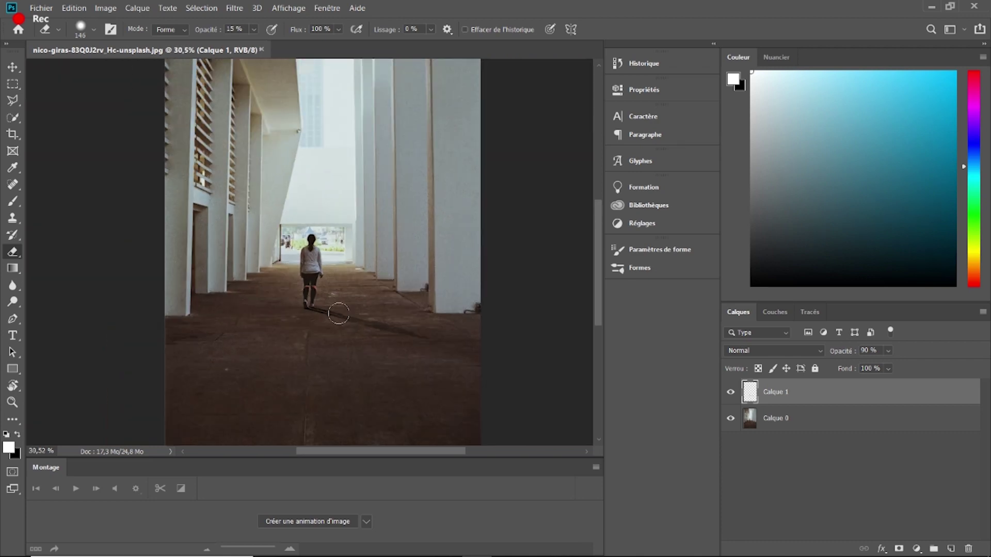
{"action": "scroll", "coordinate": [338, 314], "scroll_direction": "up", "scroll_amount": 2}
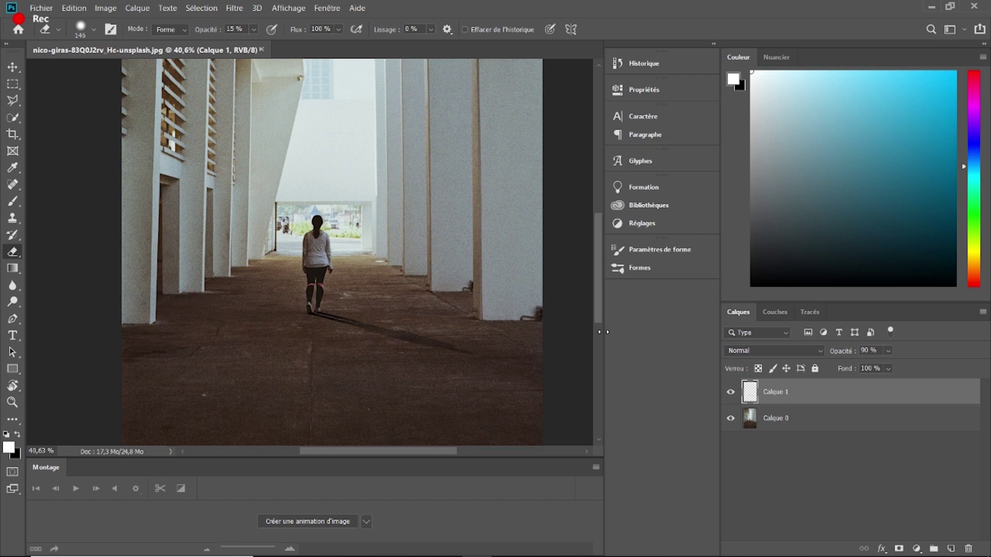
{"action": "scroll", "coordinate": [318, 319], "scroll_direction": "down", "scroll_amount": 2}
{"action": "scroll", "coordinate": [319, 318], "scroll_direction": "up", "scroll_amount": 1}
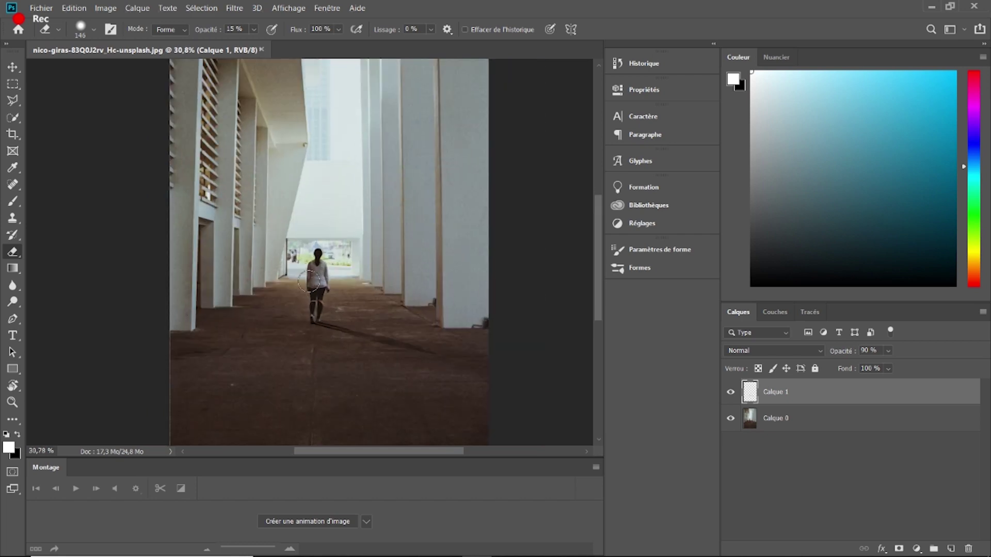
{"action": "scroll", "coordinate": [383, 343], "scroll_direction": "up", "scroll_amount": 3}
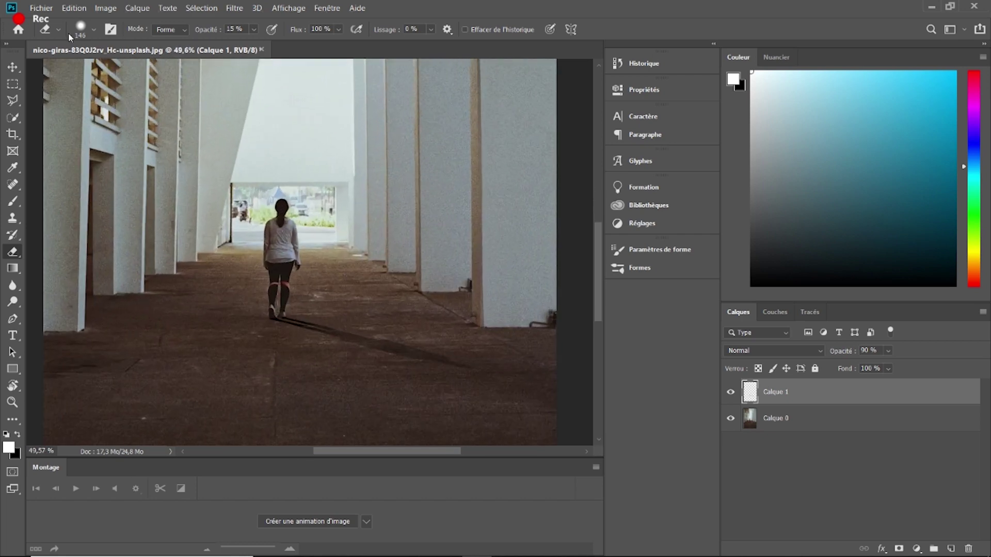
{"action": "left_click", "coordinate": [74, 8]}
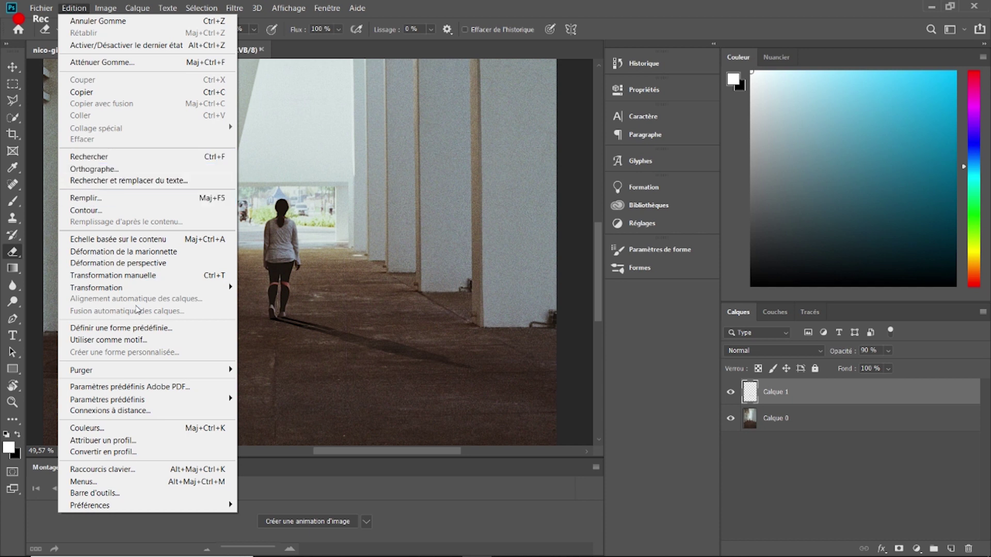
{"action": "mouse_move", "coordinate": [146, 292]}
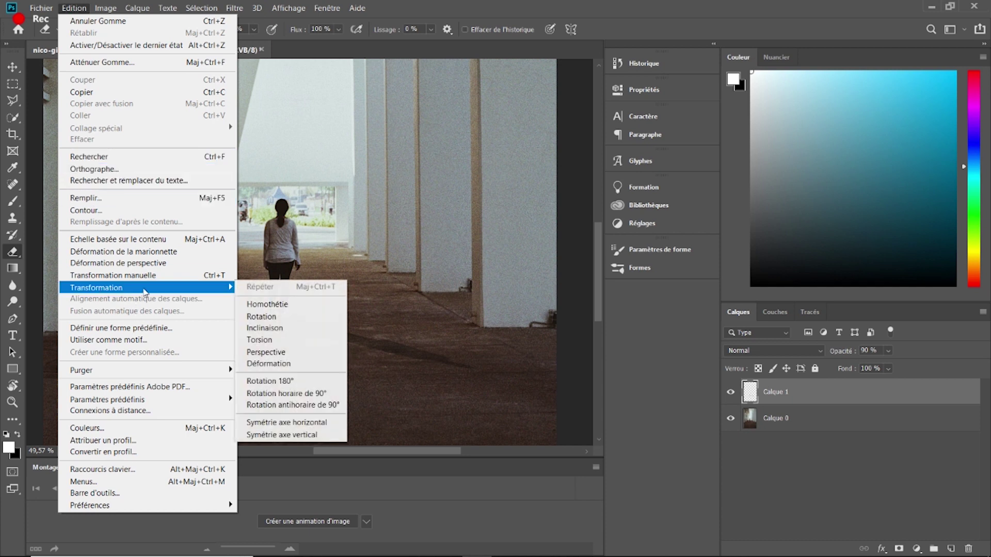
{"action": "left_click", "coordinate": [269, 363]}
{"action": "left_click_drag", "start_coordinate": [386, 357], "coordinate": [387, 342]}
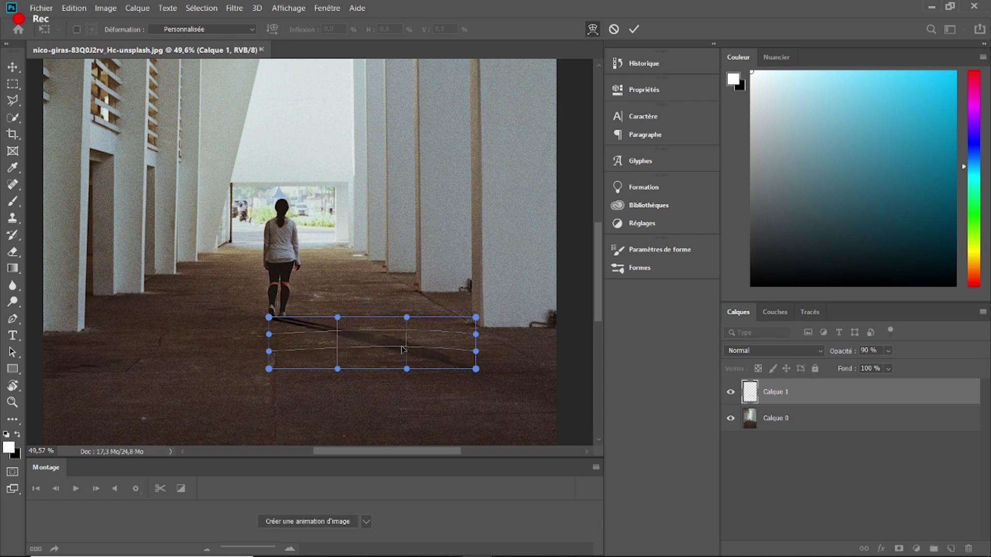
{"action": "left_click_drag", "start_coordinate": [443, 368], "coordinate": [465, 376]}
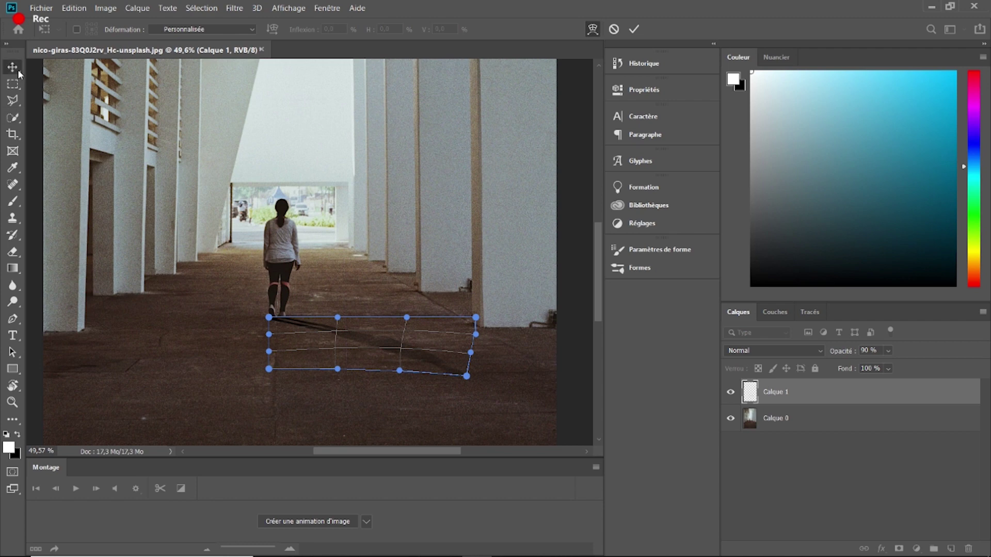
{"action": "key", "text": "Return"}
Try shifting the shadow slightly around the woman's feet to line it up with her shoes
{"action": "scroll", "coordinate": [267, 299], "scroll_direction": "down", "scroll_amount": 5}
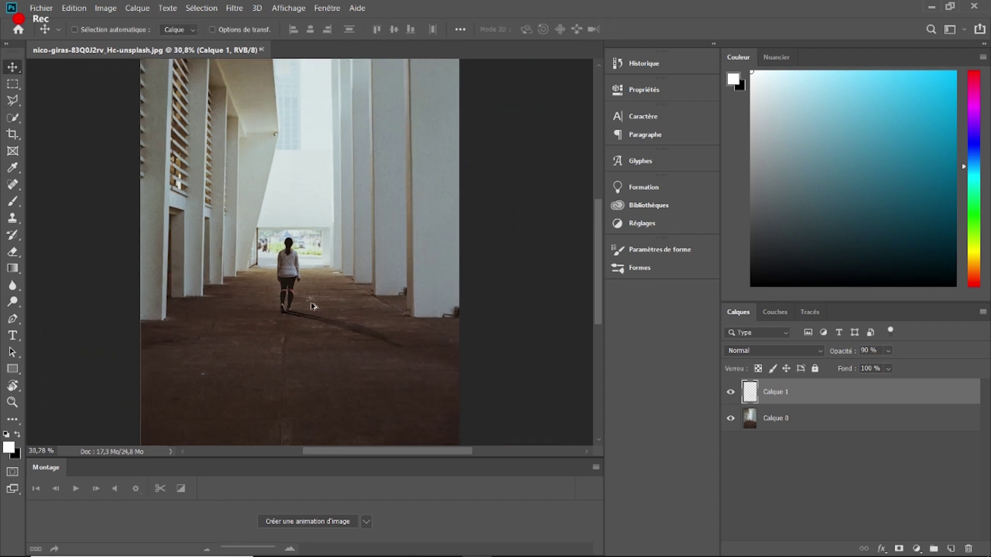
{"action": "scroll", "coordinate": [311, 307], "scroll_direction": "up", "scroll_amount": 6}
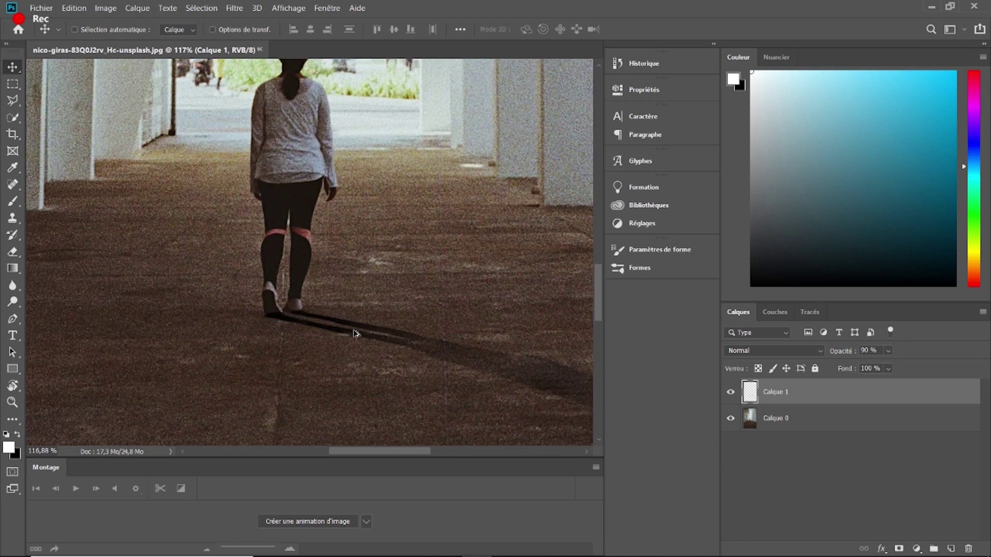
{"action": "scroll", "coordinate": [325, 328], "scroll_direction": "up", "scroll_amount": 4}
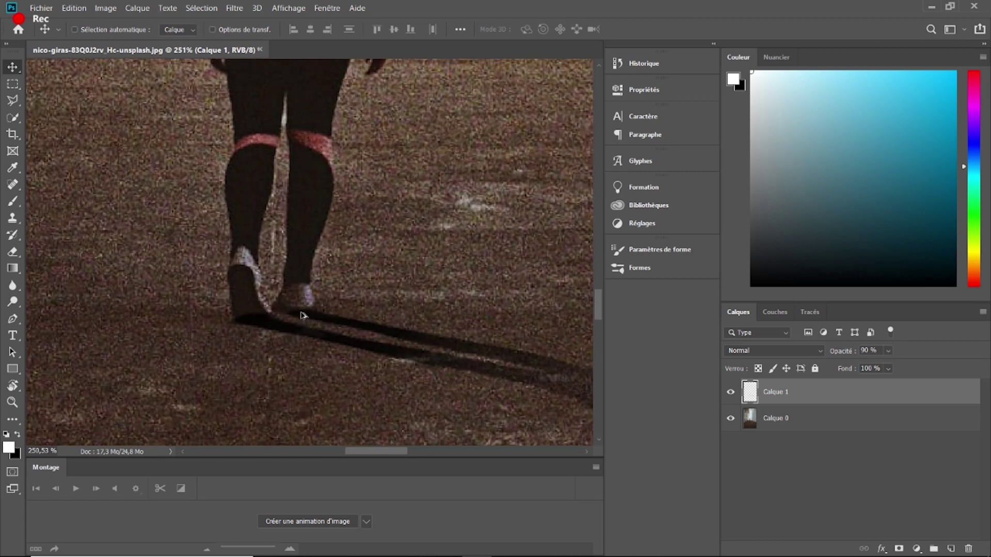
{"action": "key", "text": "Down"}
{"action": "key", "text": "Down"}
{"action": "key", "text": "Down"}
{"action": "key", "text": "Down"}
{"action": "key", "text": "Right"}
{"action": "key", "text": "Right"}
{"action": "key", "text": "Right"}
{"action": "key", "text": "Right"}
{"action": "key", "text": "Up"}
{"action": "key", "text": "Up"}
{"action": "key", "text": "Up"}
{"action": "key", "text": "Up"}
{"action": "key", "text": "Left"}
{"action": "key", "text": "Left"}
{"action": "key", "text": "Left"}
{"action": "key", "text": "Left"}
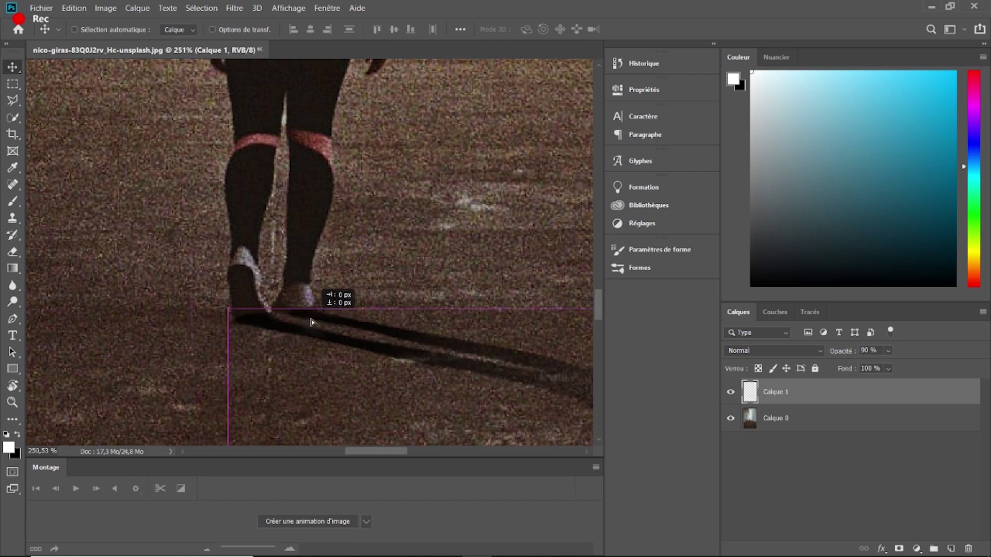
Erase the shadow overlapping the sole of the woman's left shoe with a 6 px Eraser at 100% opacity
{"action": "scroll", "coordinate": [312, 324], "scroll_direction": "up", "scroll_amount": 3}
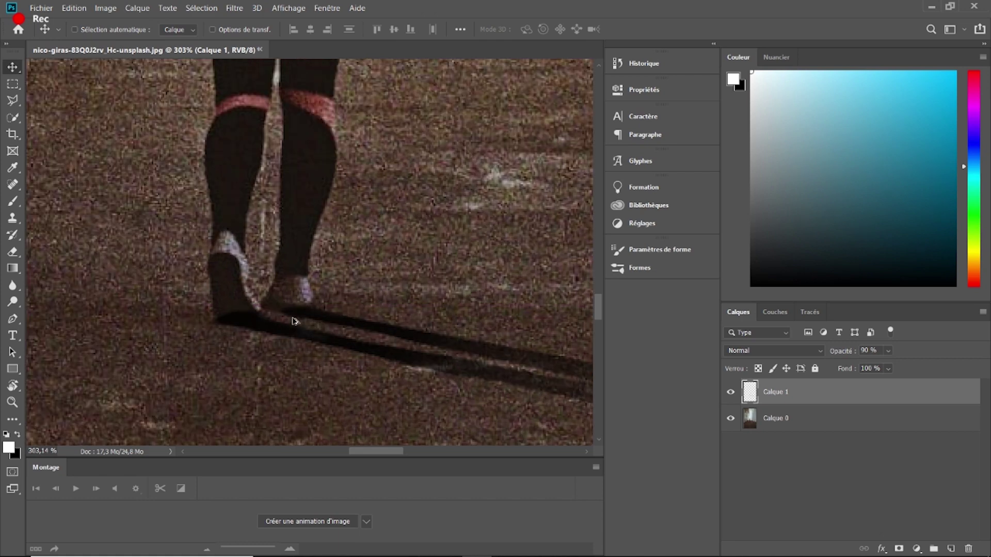
{"action": "key", "text": "e"}
{"action": "scroll", "coordinate": [243, 318], "scroll_direction": "up", "scroll_amount": 1}
{"action": "mouse_move", "coordinate": [222, 299]}
{"action": "left_mouse_down"}
{"action": "mouse_move", "coordinate": [73, 296]}
{"action": "mouse_move", "coordinate": [147, 301]}
{"action": "left_mouse_up"}
{"action": "left_click", "coordinate": [254, 29]}
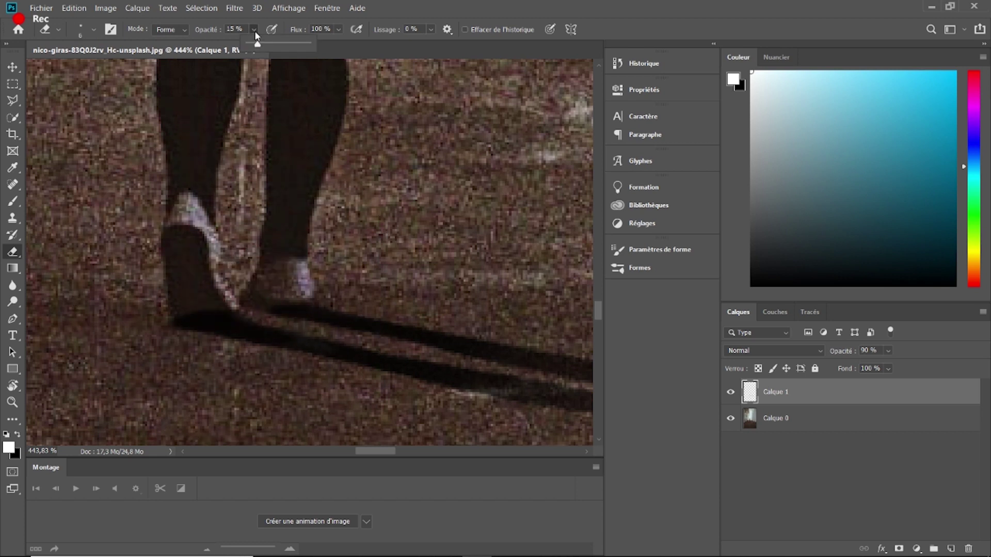
{"action": "left_click_drag", "start_coordinate": [255, 43], "coordinate": [311, 41]}
{"action": "left_click", "coordinate": [221, 311]}
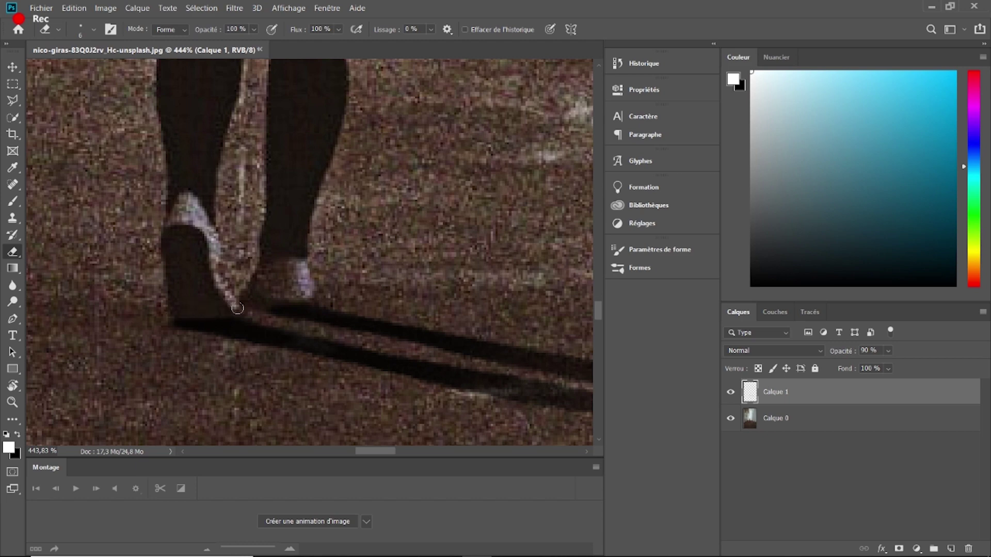
{"action": "scroll", "coordinate": [238, 308], "scroll_direction": "down", "scroll_amount": 20}
{"action": "scroll", "coordinate": [241, 254], "scroll_direction": "down", "scroll_amount": 8}
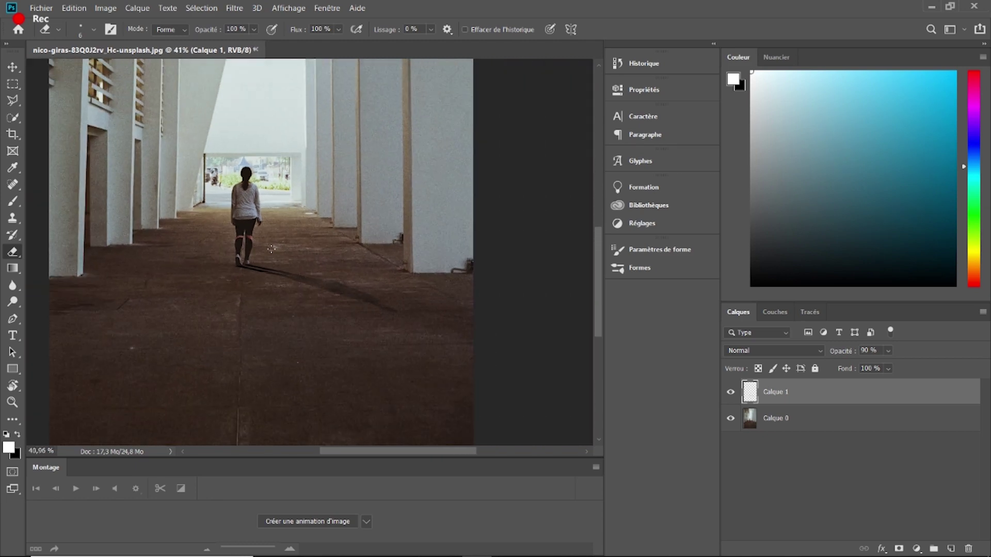
{"action": "scroll", "coordinate": [265, 250], "scroll_direction": "down", "scroll_amount": 3}
{"action": "scroll", "coordinate": [335, 330], "scroll_direction": "up", "scroll_amount": 2}
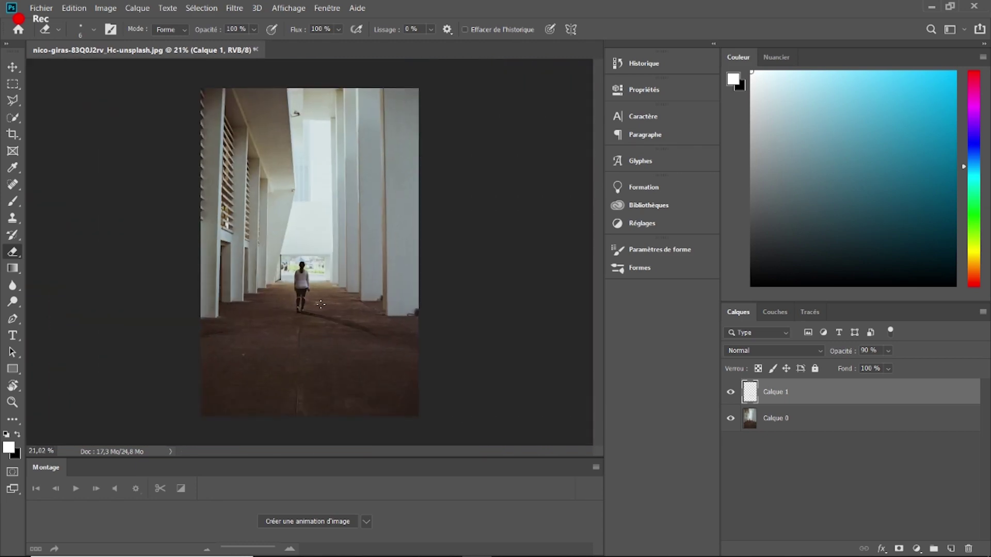